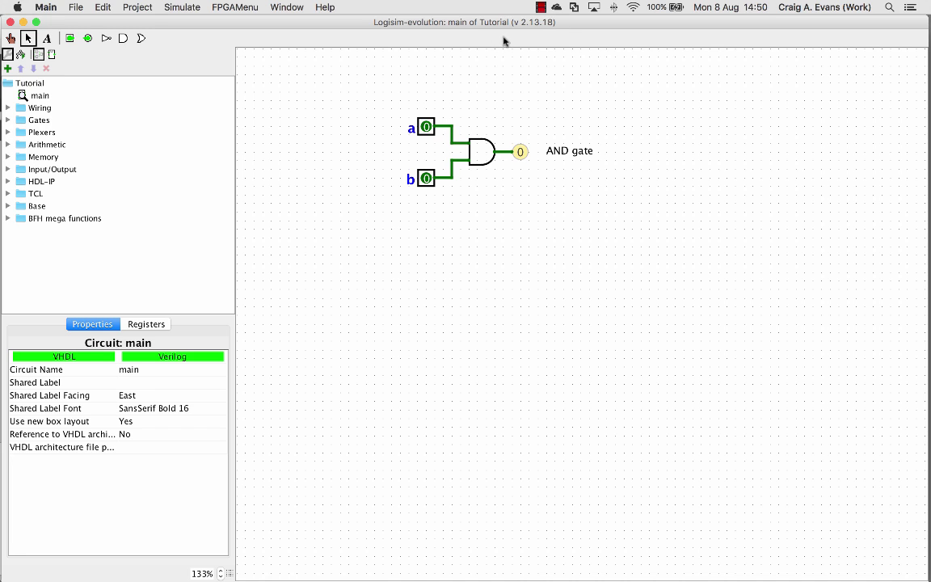
# - Add a circuit named xor_implementation to the Tutorial project via Project > Add Circuit
pyautogui.click(145, 9)
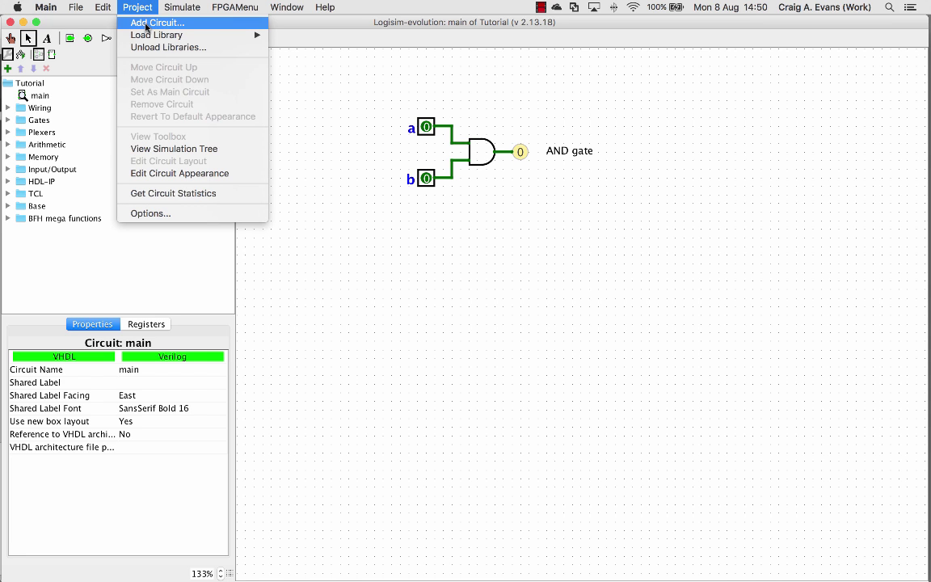
pyautogui.click(145, 28)
pyautogui.write('xor_implementation')
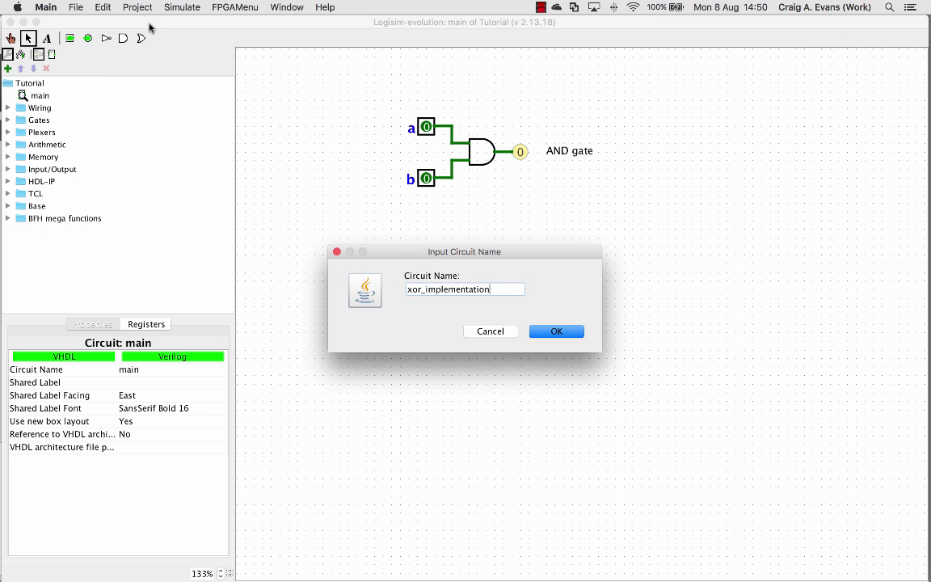
pyautogui.click(552, 331)
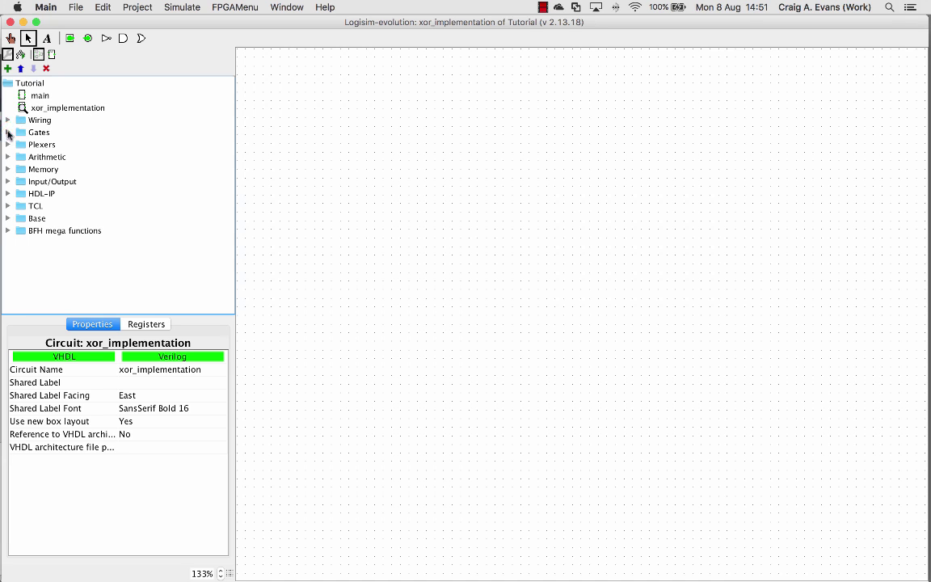
# - Place an OR gate and two stacked AND gates to its left
pyautogui.click(7, 132)
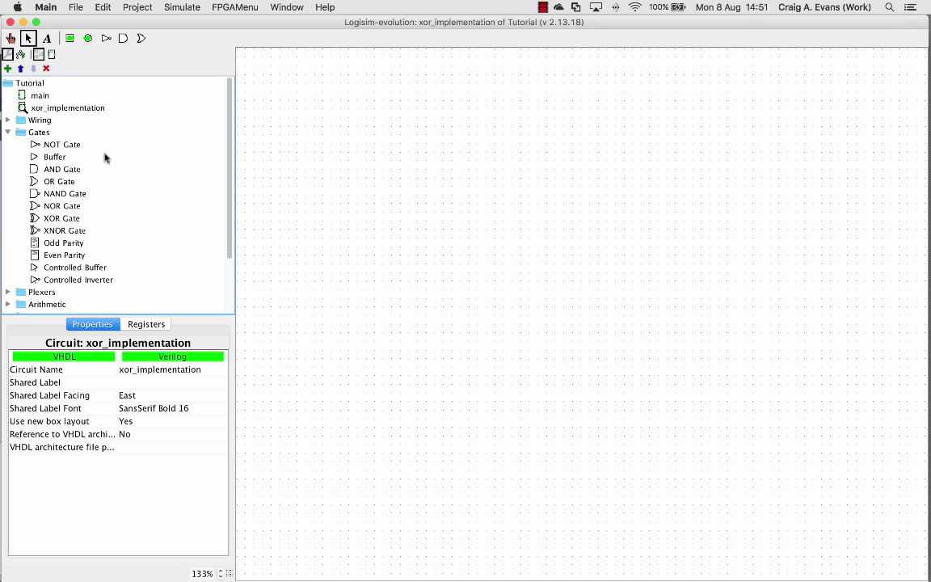
pyautogui.click(54, 181)
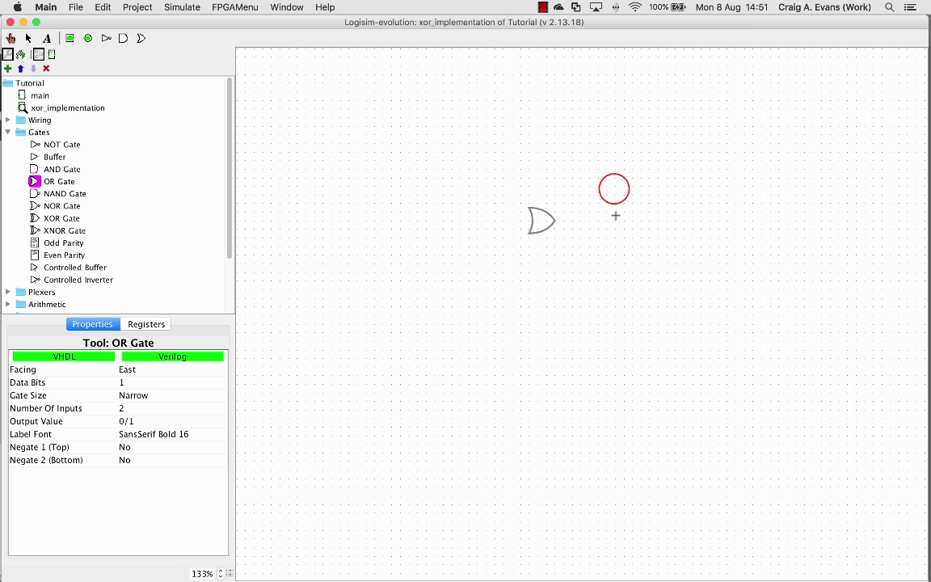
pyautogui.click(614, 188)
pyautogui.click(56, 169)
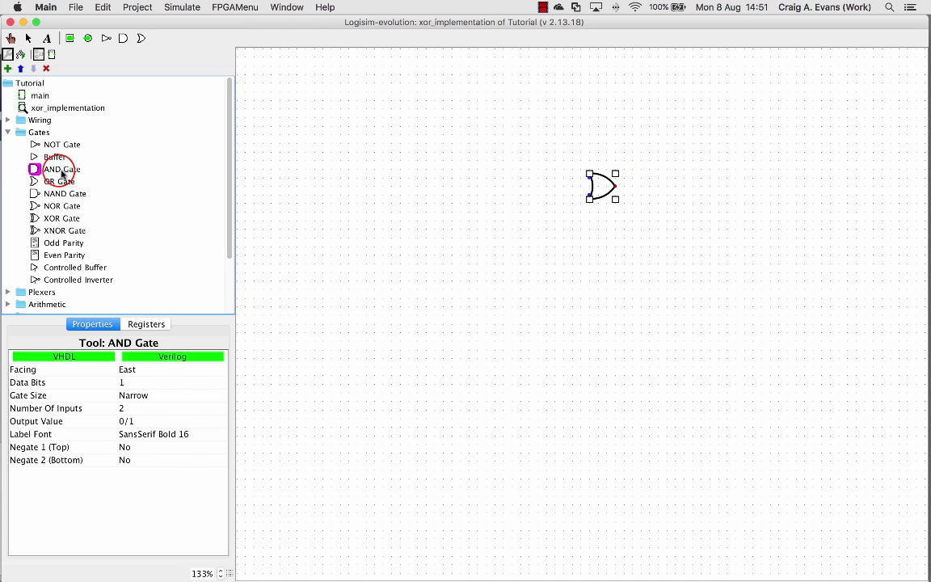
pyautogui.click(554, 210)
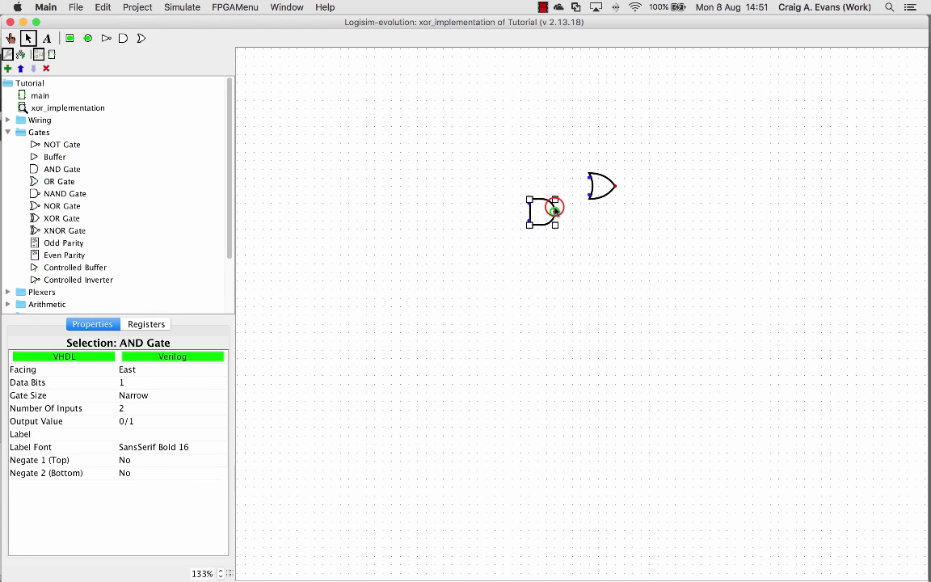
pyautogui.click(65, 170)
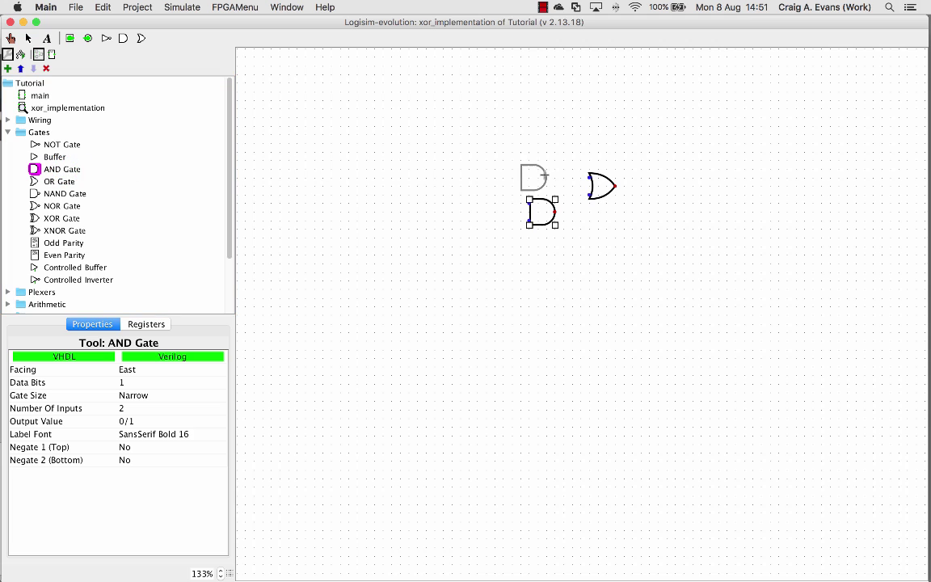
pyautogui.click(554, 169)
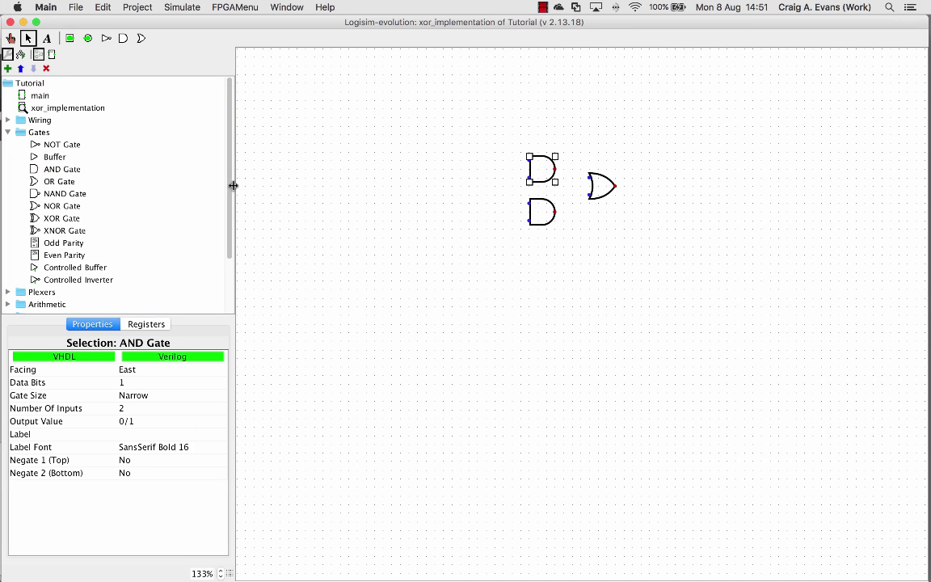
# - Wire both AND gate outputs into the OR gate's two inputs
pyautogui.moveTo(555, 211); pyautogui.dragTo(573, 212)
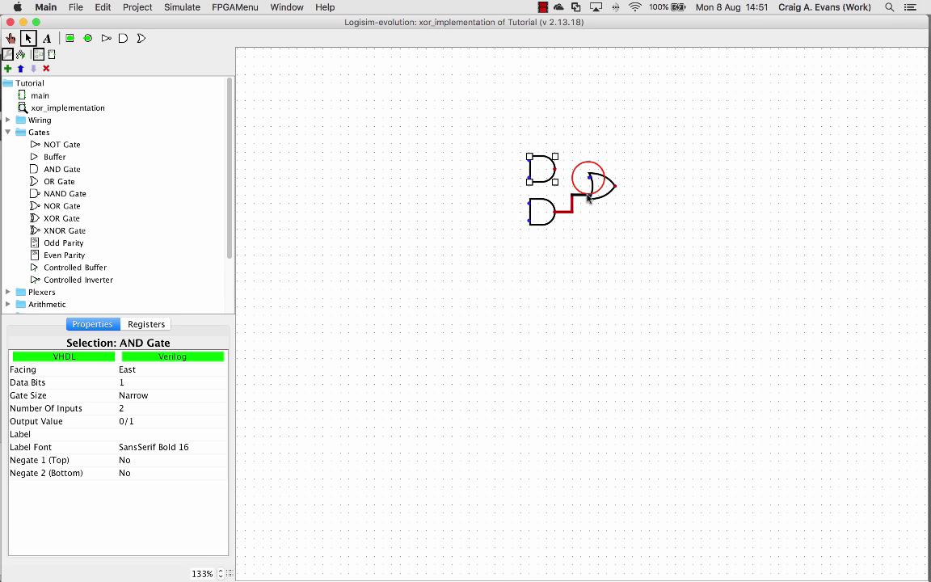
pyautogui.moveTo(573, 212)
pyautogui.mouseDown()
pyautogui.moveTo(591, 193)
pyautogui.moveTo(571, 162)
pyautogui.moveTo(556, 160)
pyautogui.mouseUp()
pyautogui.moveTo(536, 159); pyautogui.dragTo(534, 151)
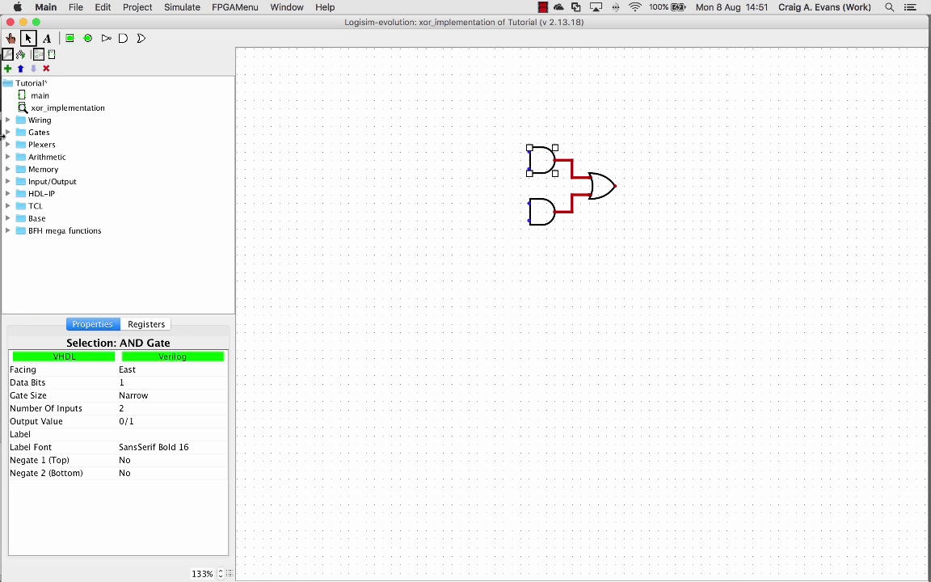
# - Place two NOT gates and wire their outputs into the upper and lower AND gates
pyautogui.click(8, 132)
pyautogui.click(36, 144)
pyautogui.click(493, 220)
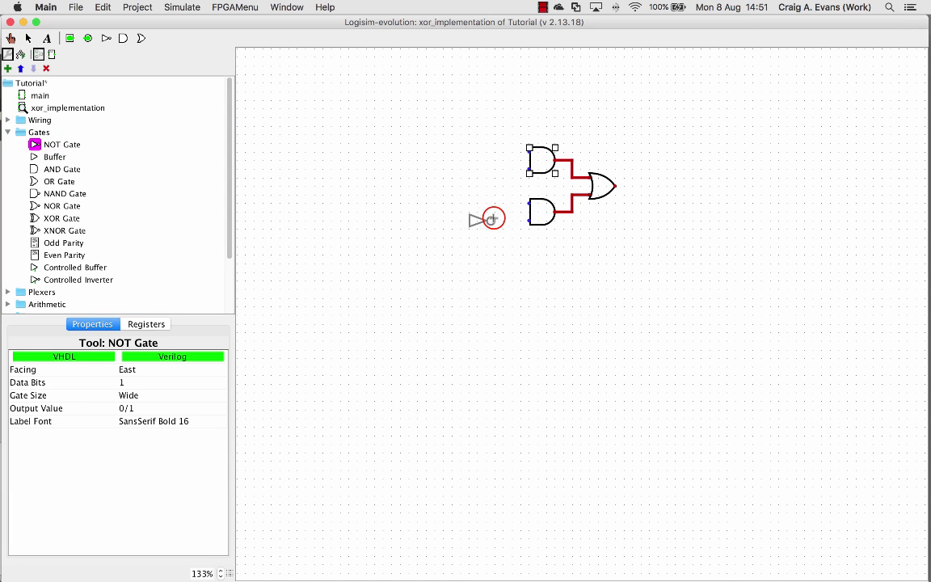
pyautogui.click(53, 143)
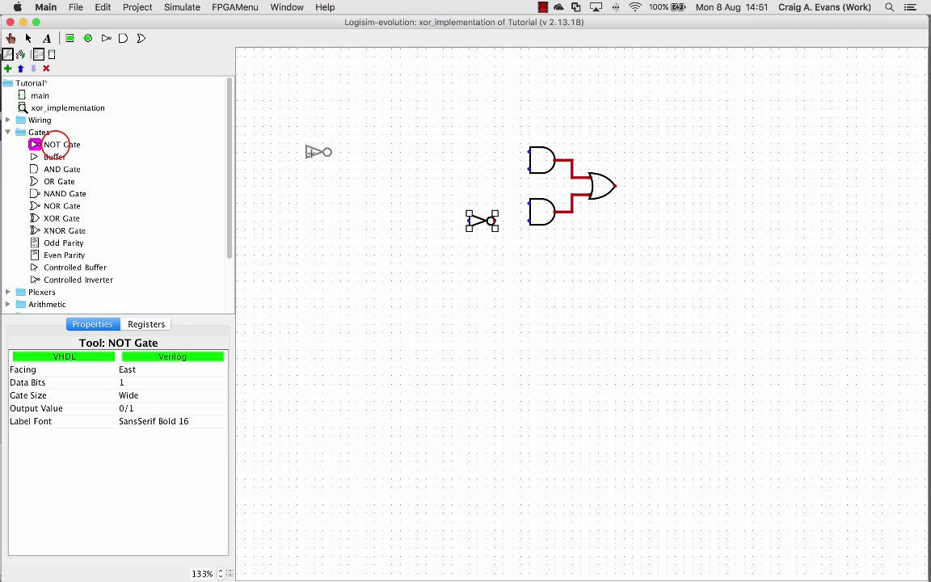
pyautogui.click(493, 150)
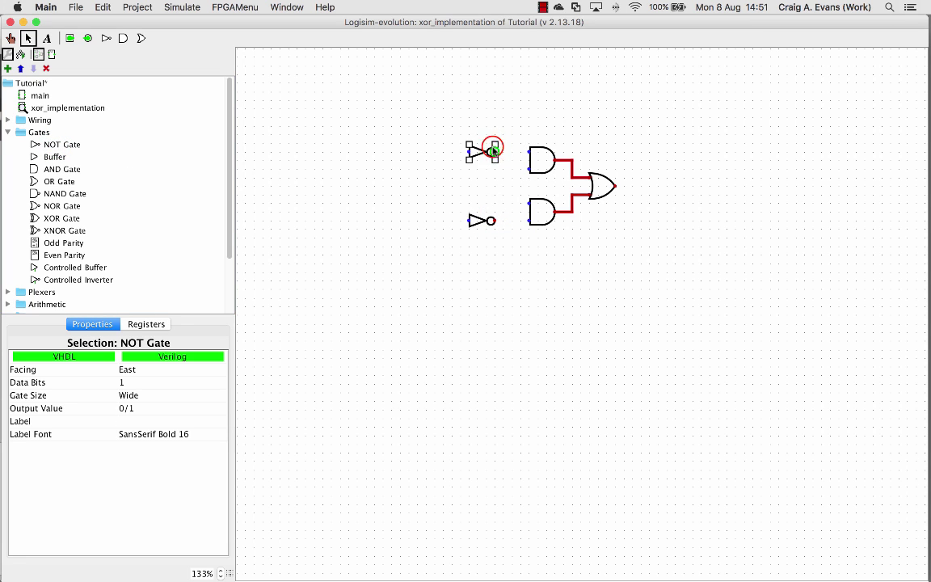
pyautogui.moveTo(494, 151); pyautogui.dragTo(530, 151)
pyautogui.moveTo(491, 220); pyautogui.dragTo(529, 220)
# - Draw both input lines, cross-connect them to the other AND inputs, and extend the OR output
pyautogui.moveTo(469, 151); pyautogui.dragTo(381, 152)
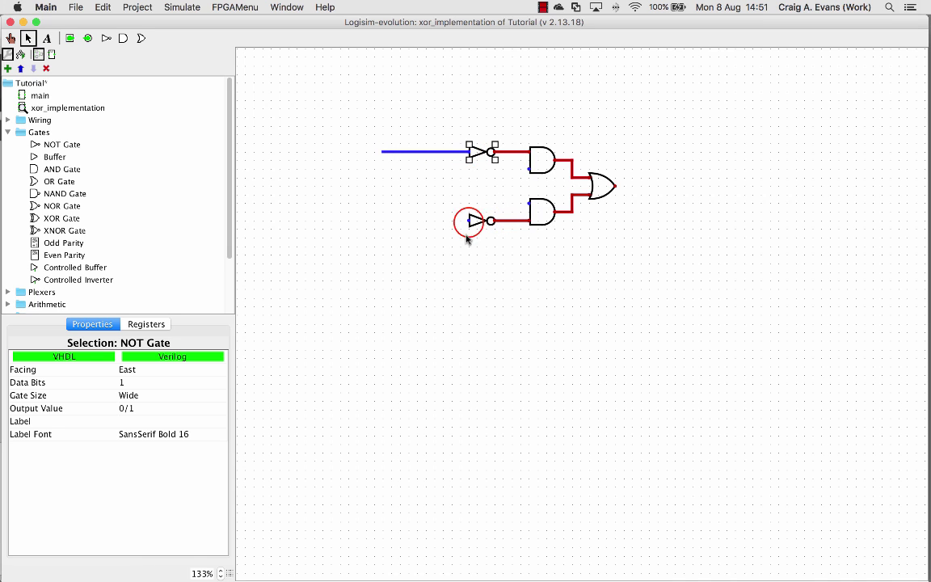
pyautogui.moveTo(469, 220); pyautogui.dragTo(383, 221)
pyautogui.moveTo(529, 204); pyautogui.dragTo(440, 203)
pyautogui.moveTo(440, 202); pyautogui.dragTo(442, 151)
pyautogui.moveTo(529, 169)
pyautogui.mouseDown()
pyautogui.moveTo(423, 170)
pyautogui.moveTo(425, 219)
pyautogui.mouseUp()
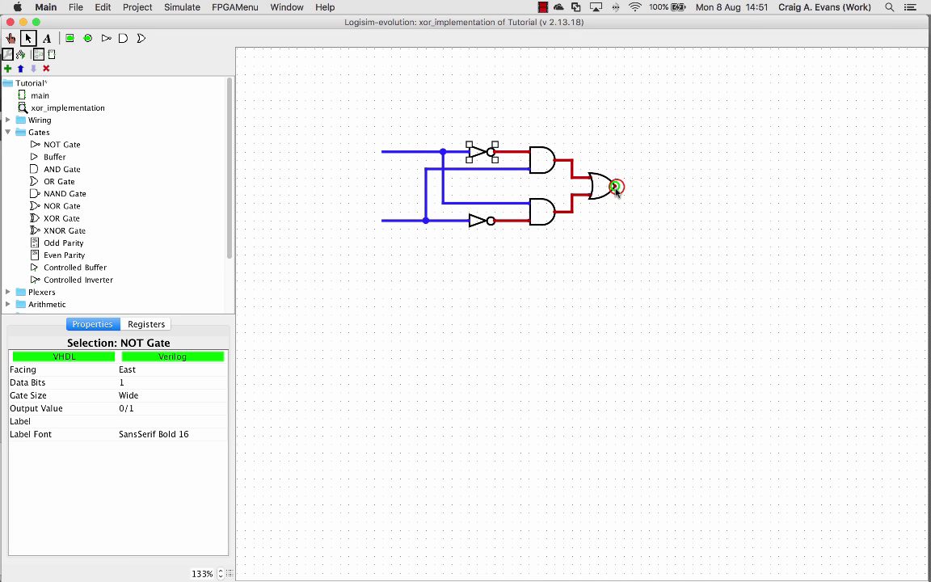
pyautogui.moveTo(615, 185); pyautogui.dragTo(650, 185)
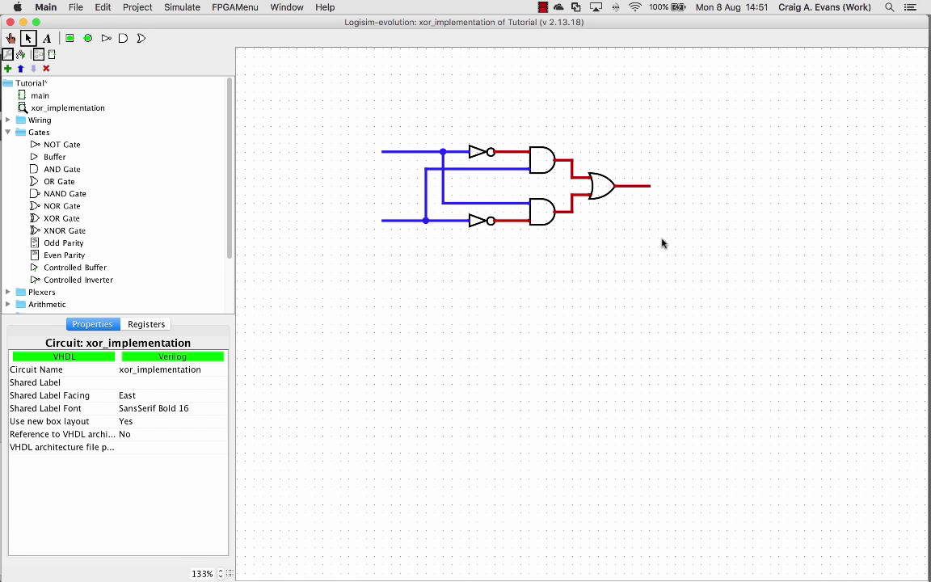
# - Place two east-facing input pins on the upper and lower input lines
pyautogui.click(8, 119)
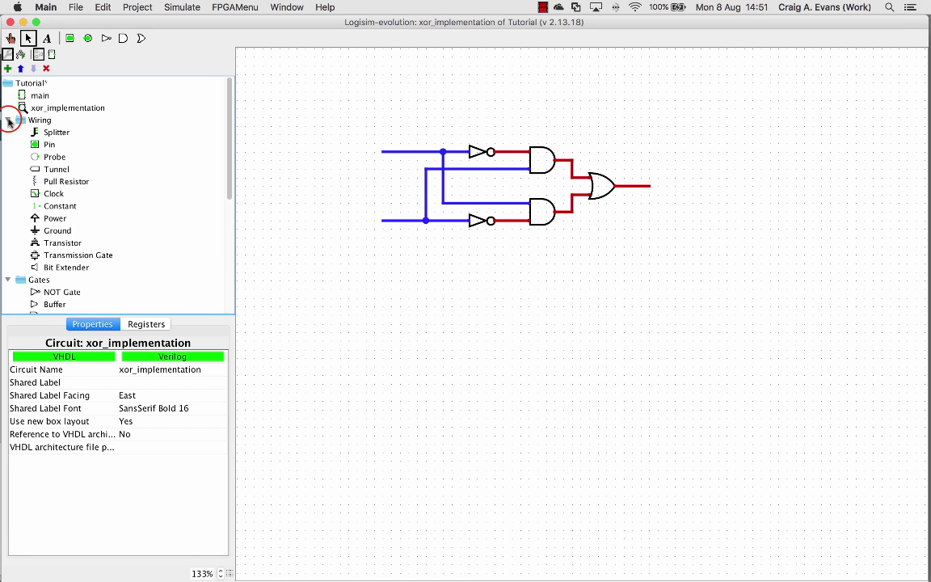
pyautogui.click(49, 146)
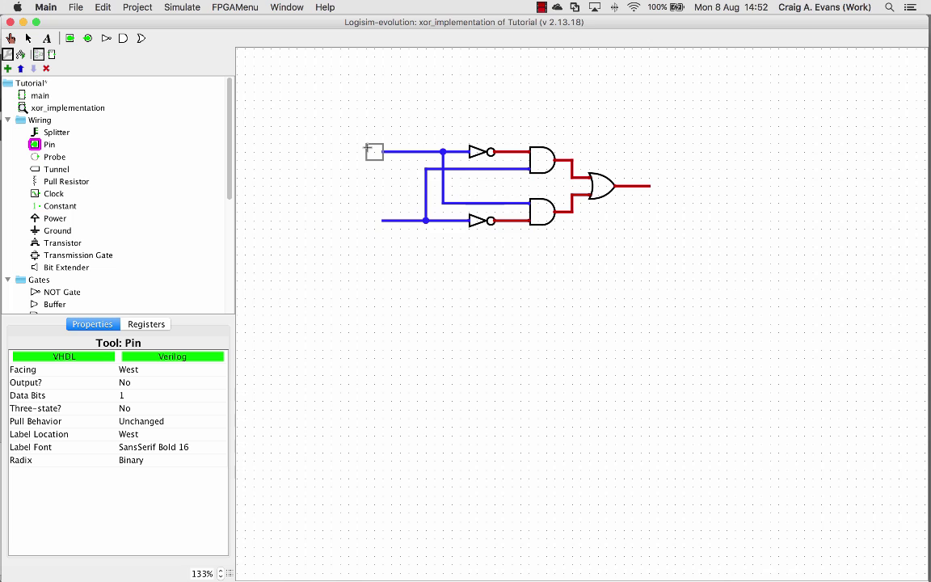
pyautogui.click(128, 367)
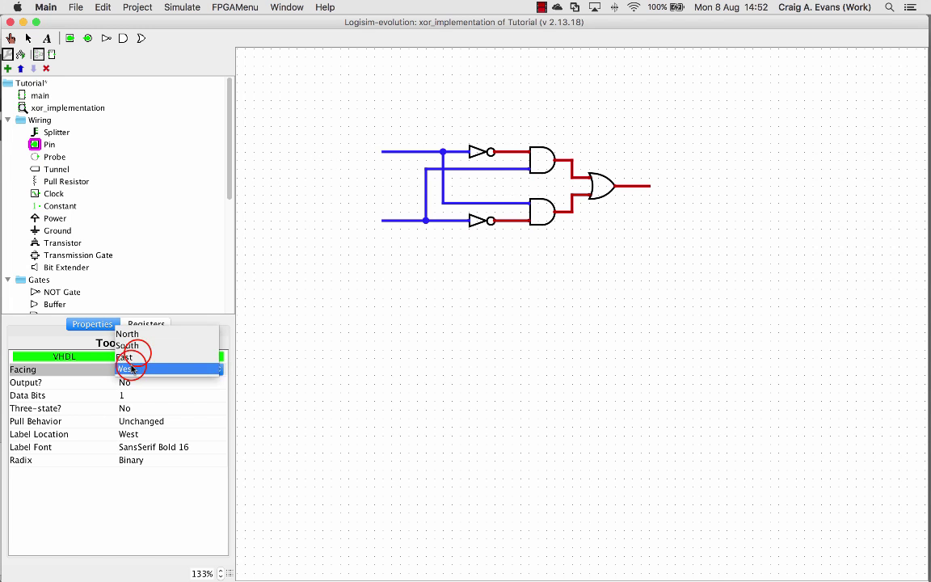
pyautogui.click(138, 355)
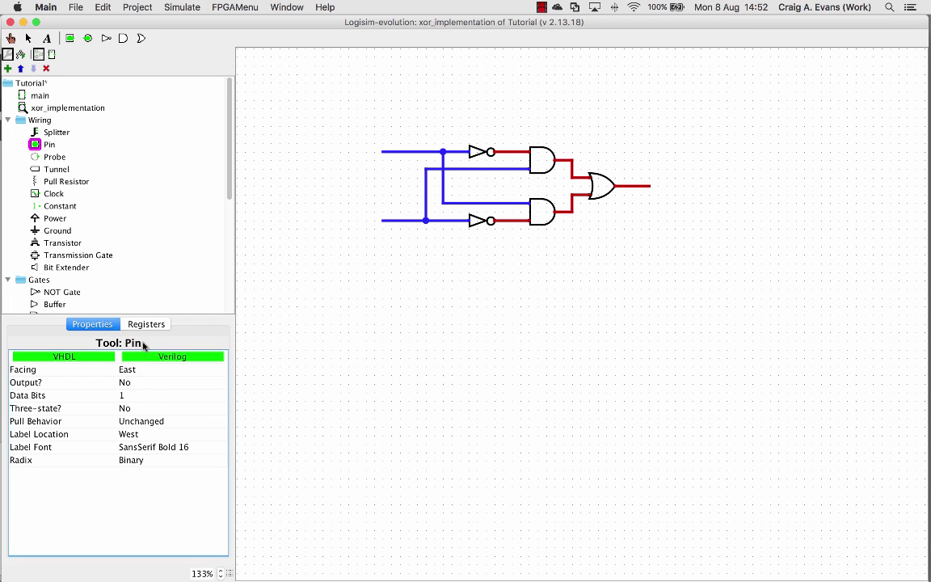
pyautogui.click(381, 152)
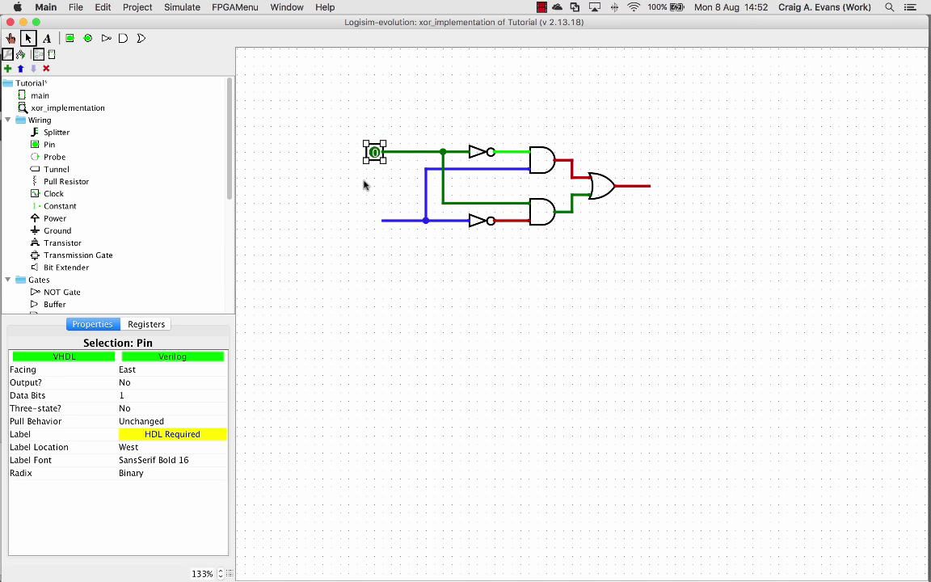
pyautogui.click(61, 147)
pyautogui.click(382, 222)
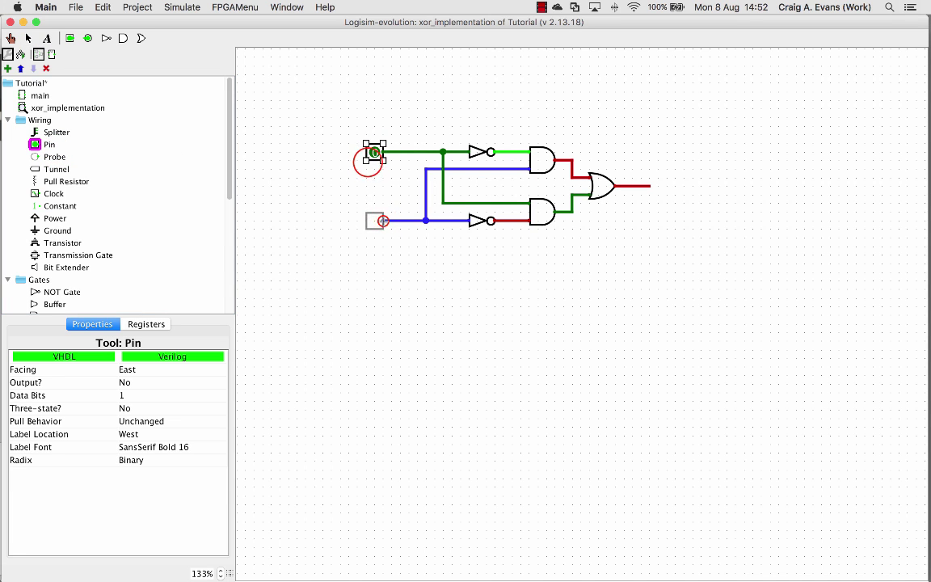
# - Label the upper input pin 'a' and the lower one 'b'
pyautogui.click(368, 162)
pyautogui.click(144, 435)
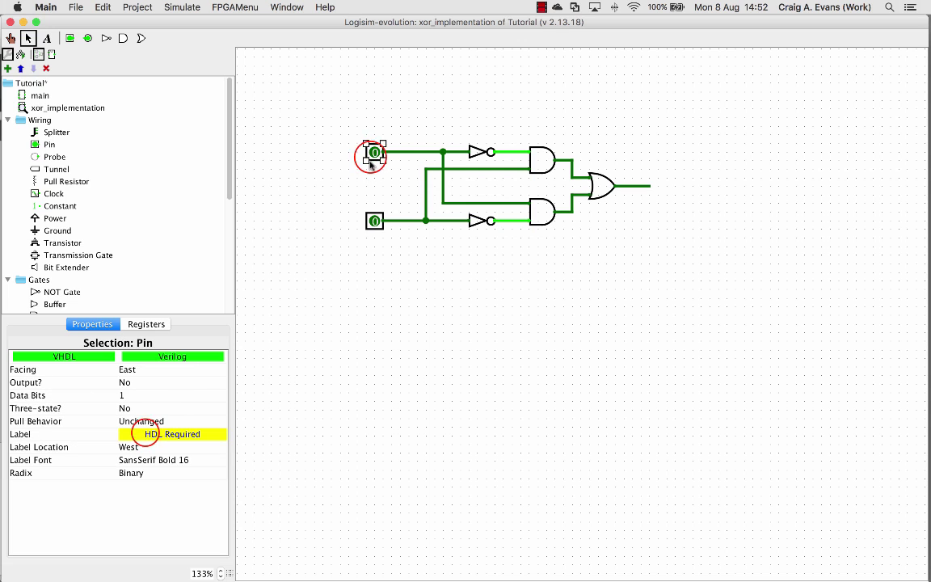
pyautogui.write('a')
pyautogui.click(375, 353)
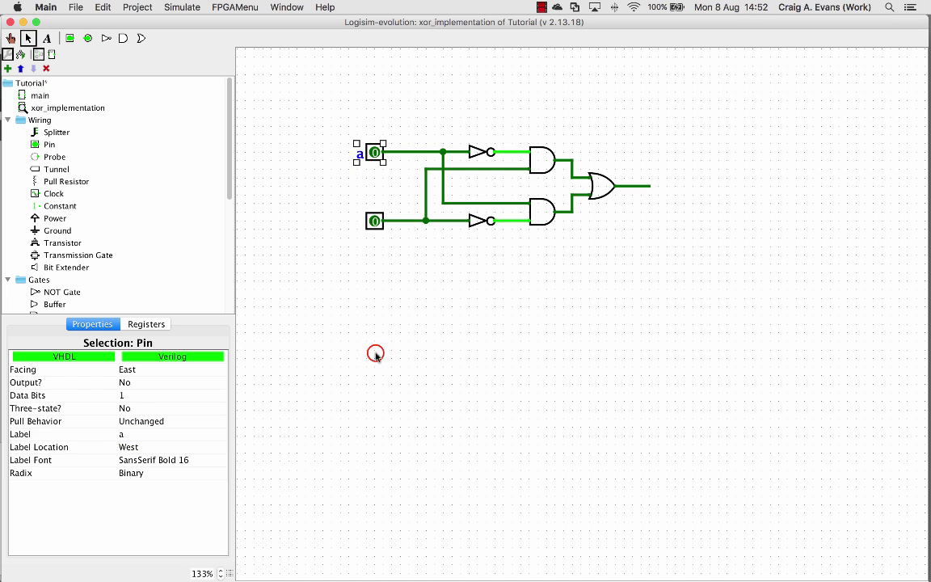
pyautogui.click(366, 227)
pyautogui.click(370, 224)
pyautogui.click(162, 433)
pyautogui.write('b')
pyautogui.click(376, 395)
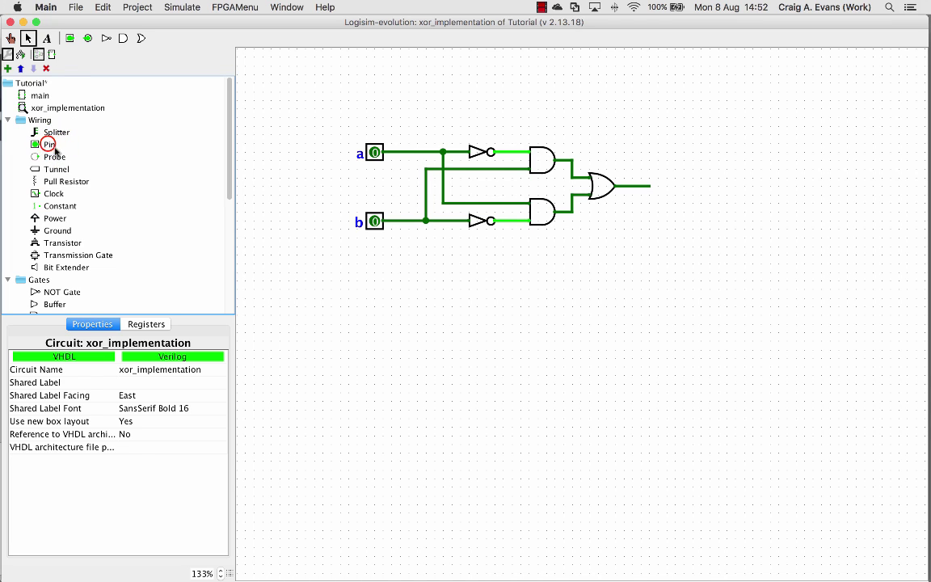
# - Place a west-facing output pin and attach it to the OR gate's output wire
pyautogui.click(48, 145)
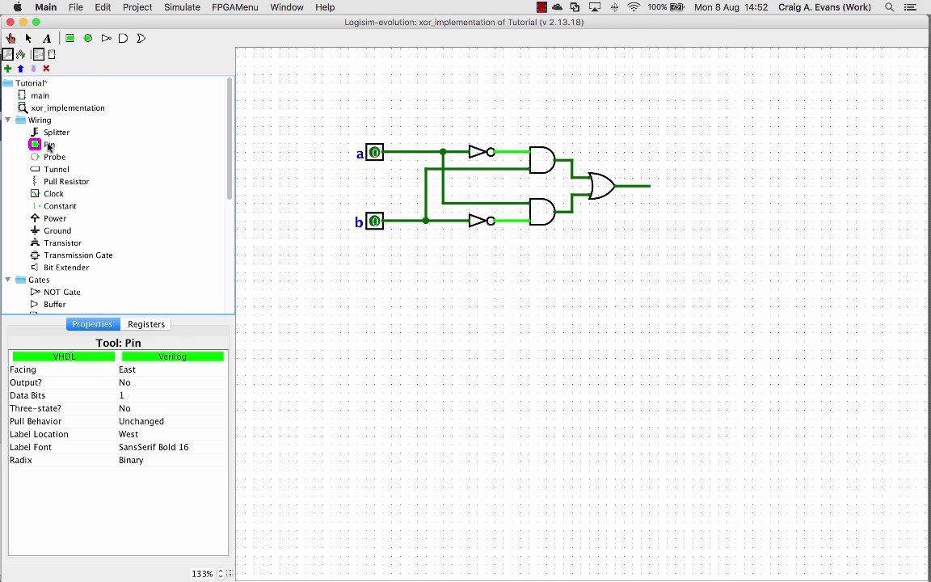
pyautogui.click(123, 381)
pyautogui.click(126, 371)
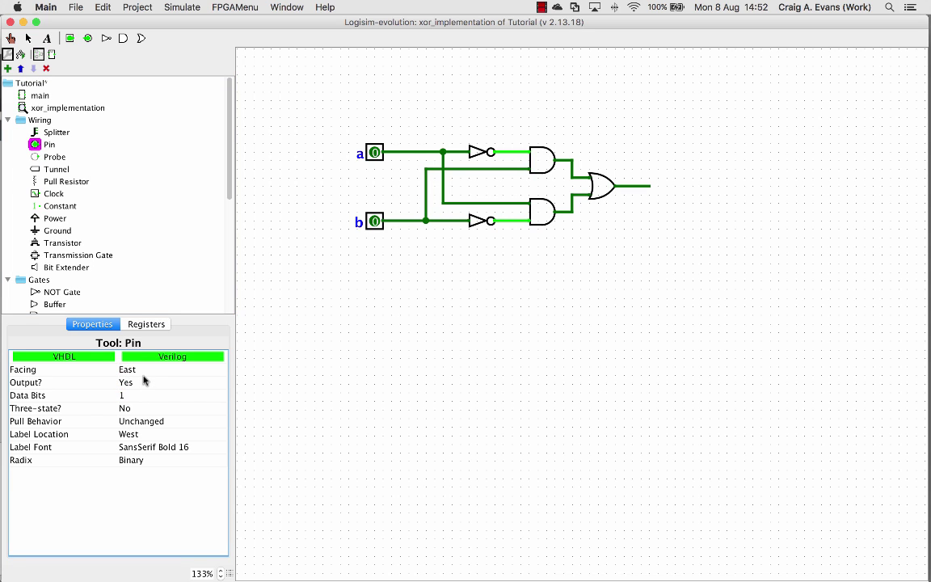
pyautogui.click(702, 221)
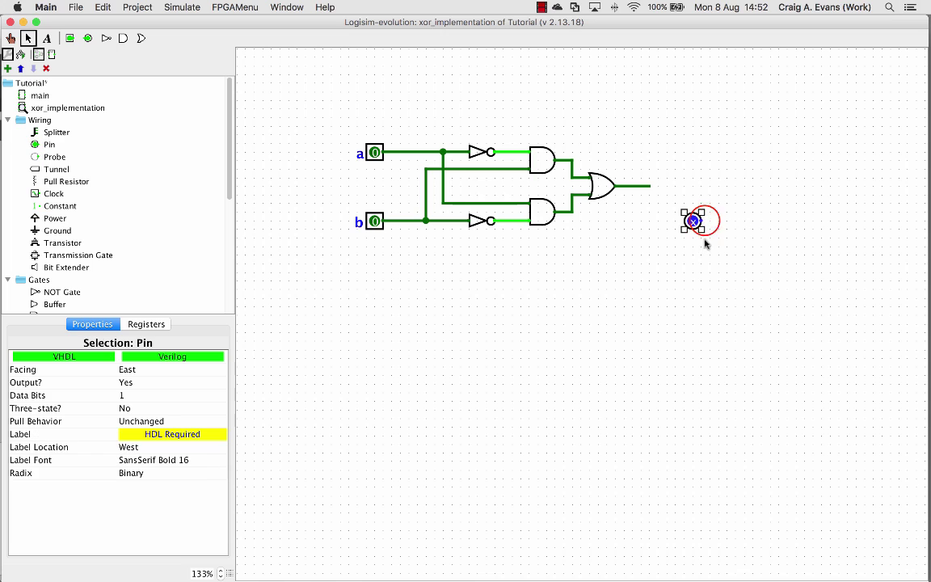
pyautogui.click(128, 369)
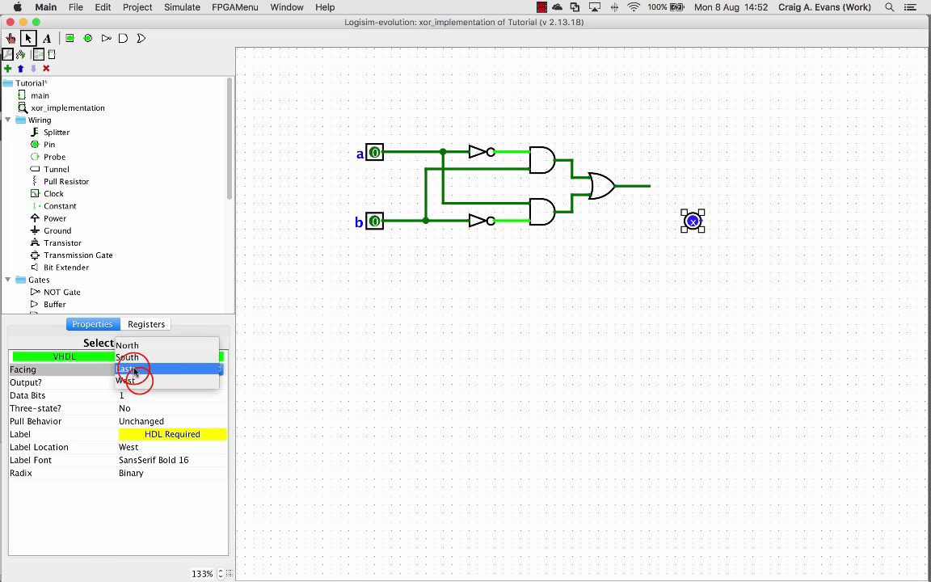
pyautogui.click(127, 380)
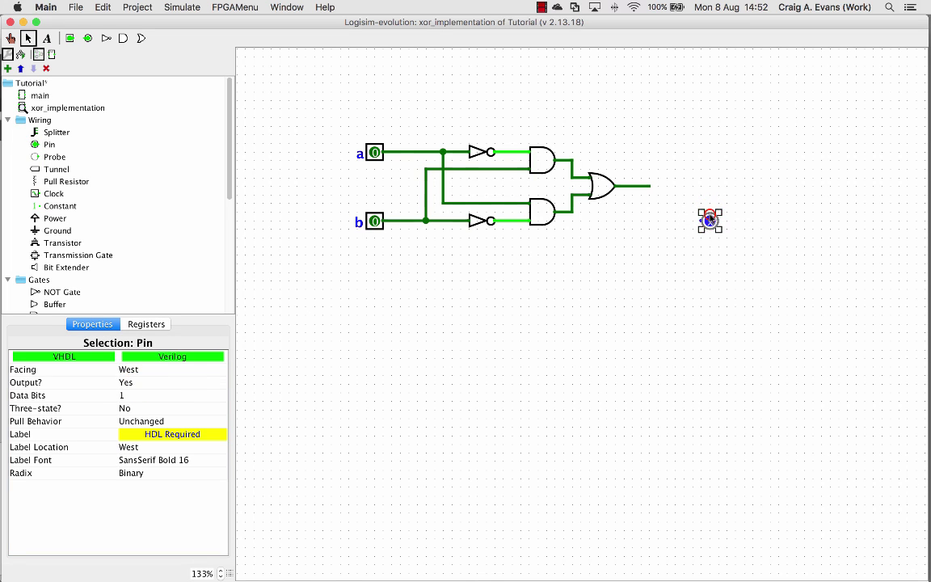
pyautogui.moveTo(710, 214); pyautogui.dragTo(658, 186)
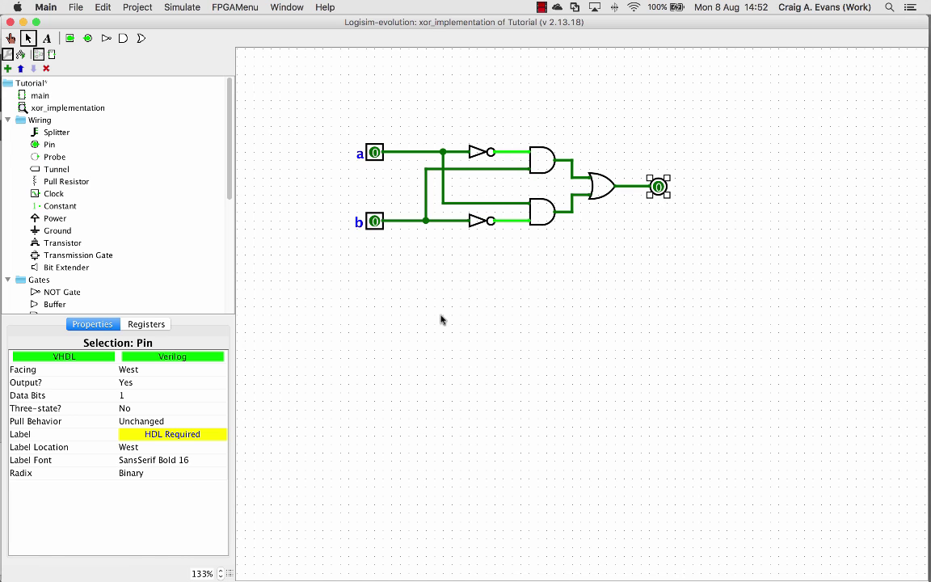
# - Label the output pin 'y' with its label on the east side
pyautogui.click(164, 434)
pyautogui.write('y')
pyautogui.click(161, 446)
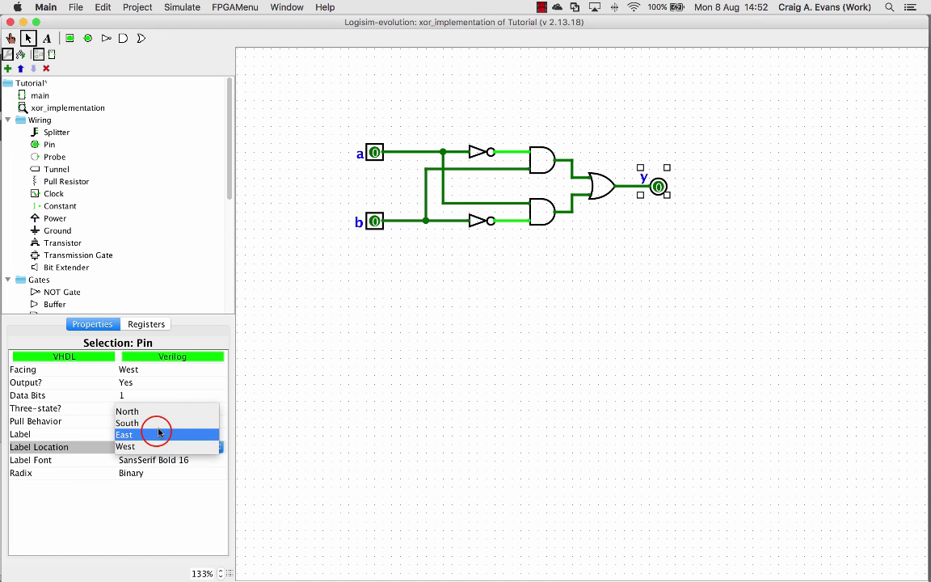
pyautogui.click(158, 434)
pyautogui.click(488, 374)
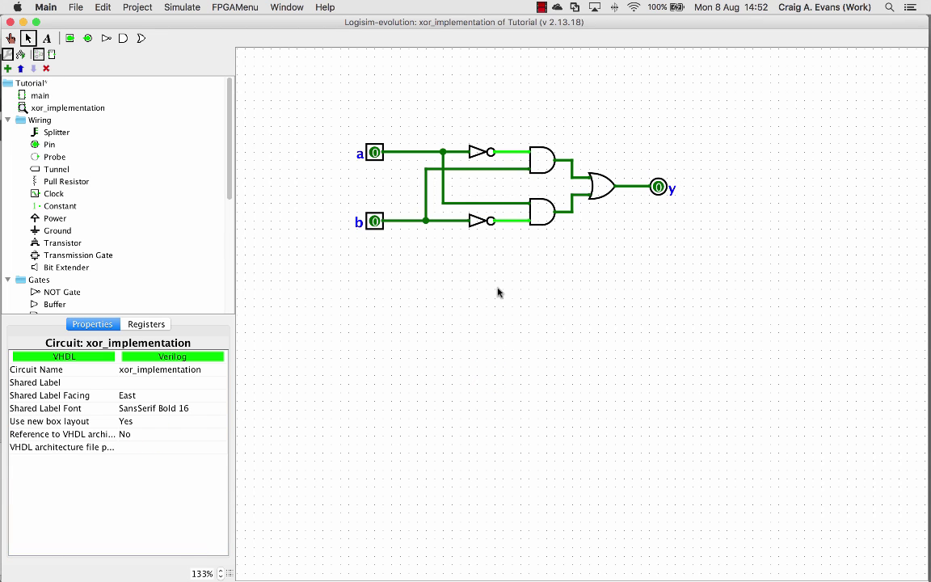
# - Save the Tutorial project and reopen the main circuit
pyautogui.click(76, 8)
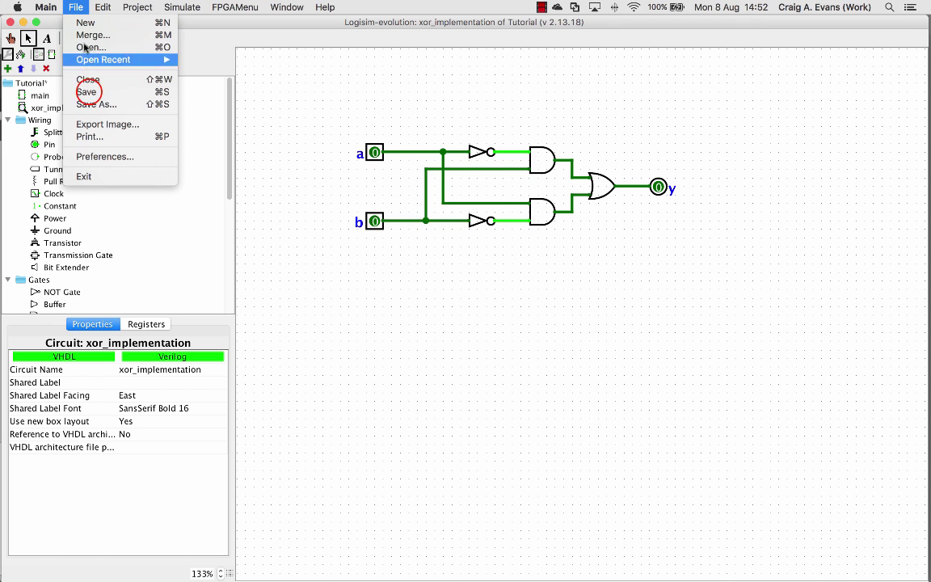
pyautogui.click(87, 92)
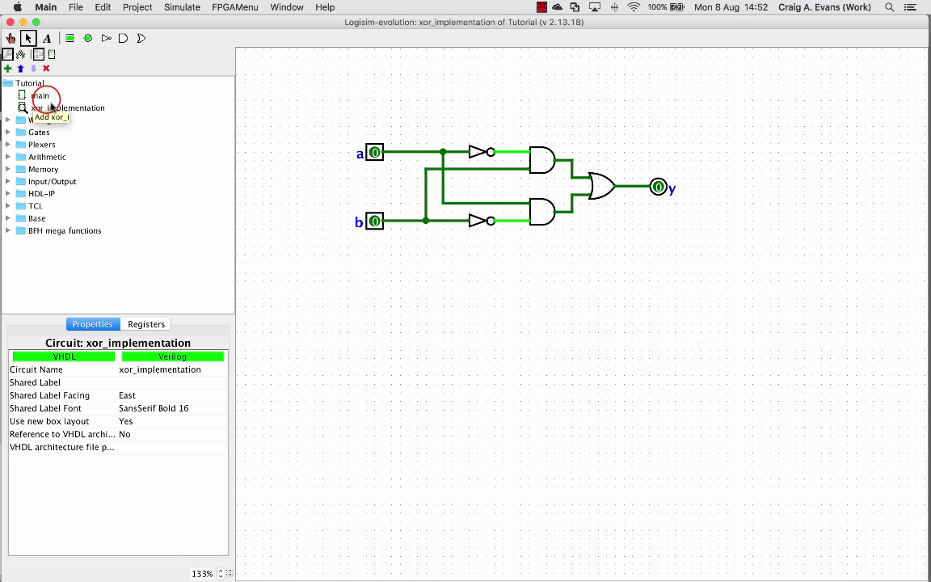
pyautogui.click(37, 96)
pyautogui.doubleClick(37, 96)
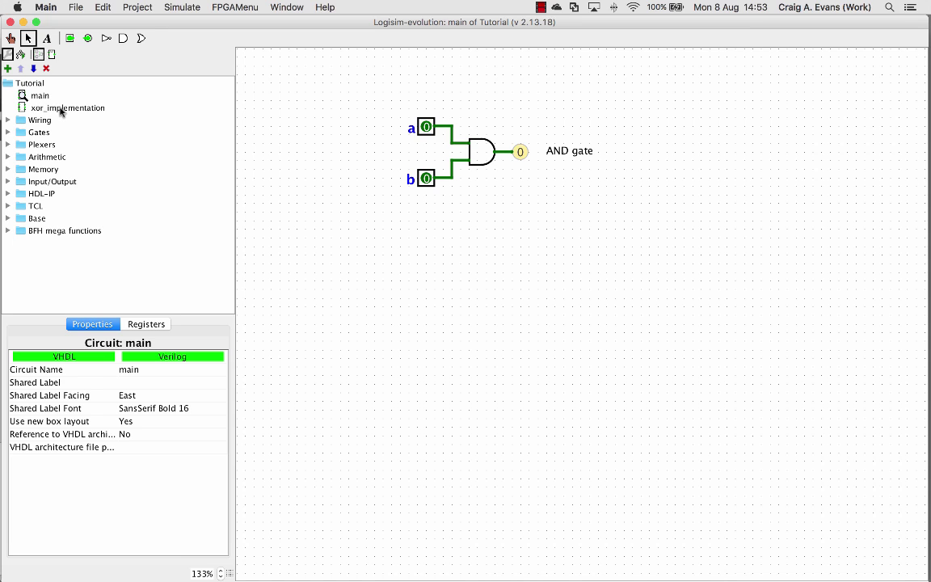
# - Place an xor_implementation block below the AND gate in main
pyautogui.click(8, 132)
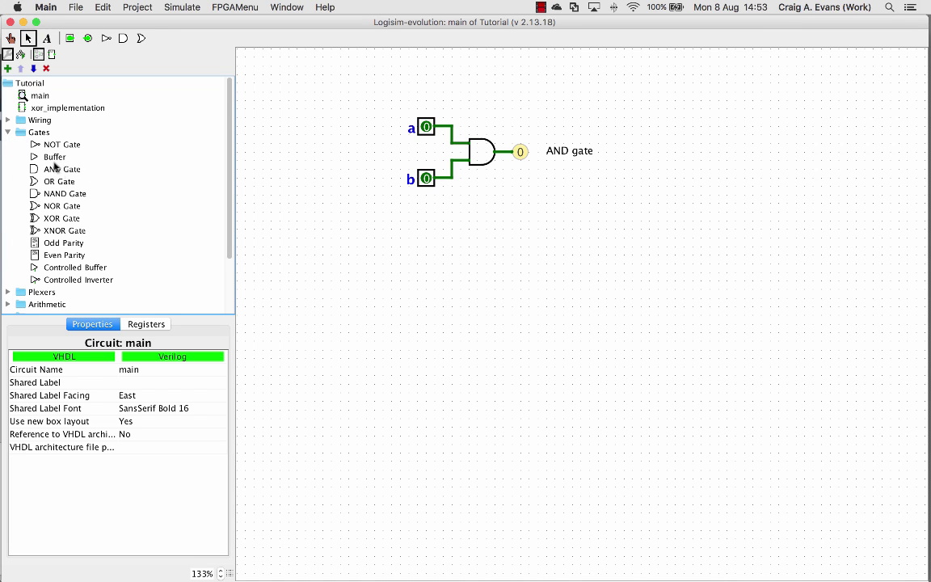
pyautogui.click(53, 111)
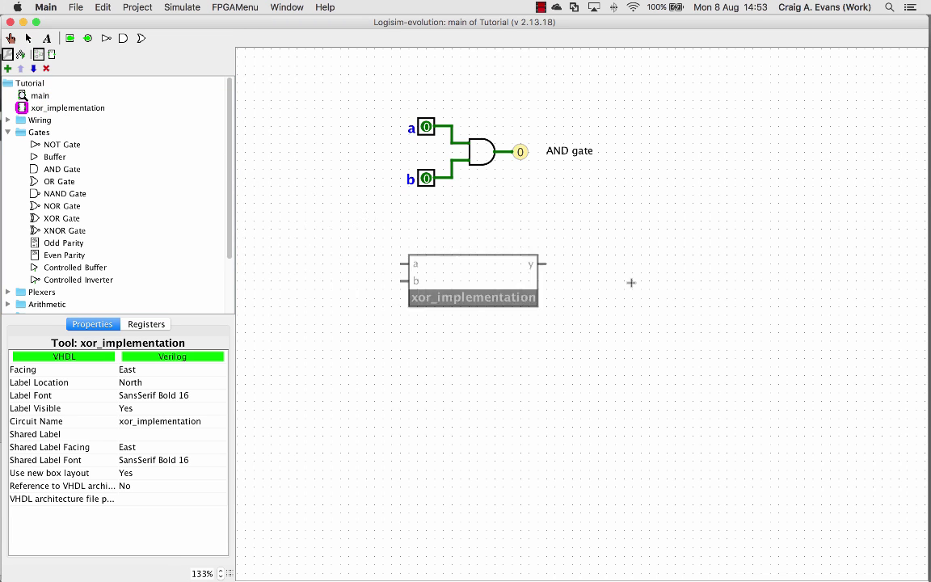
pyautogui.click(566, 254)
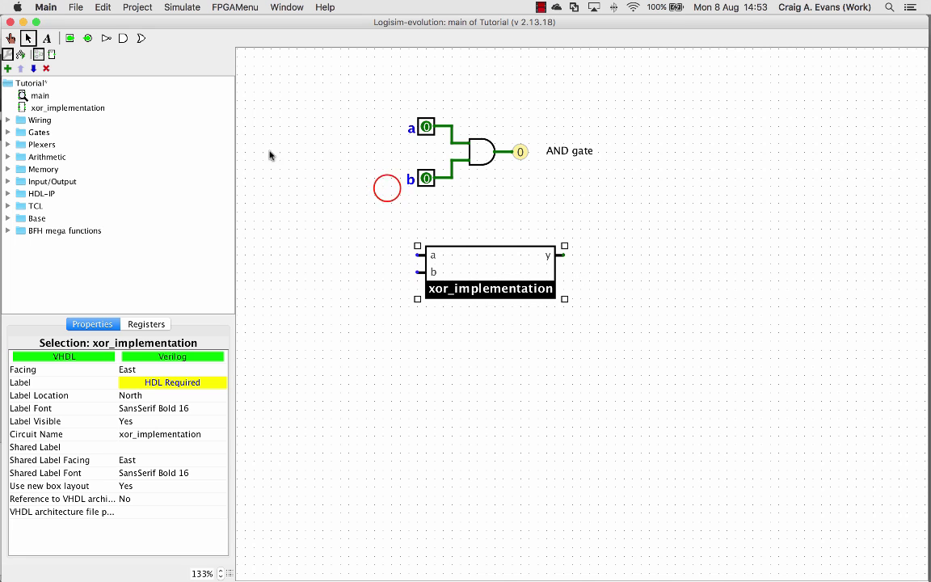
pyautogui.click(440, 101)
# - Delete the AND gate along with all its connected and leftover wires
pyautogui.moveTo(442, 104); pyautogui.dragTo(497, 184)
pyautogui.press('Delete')
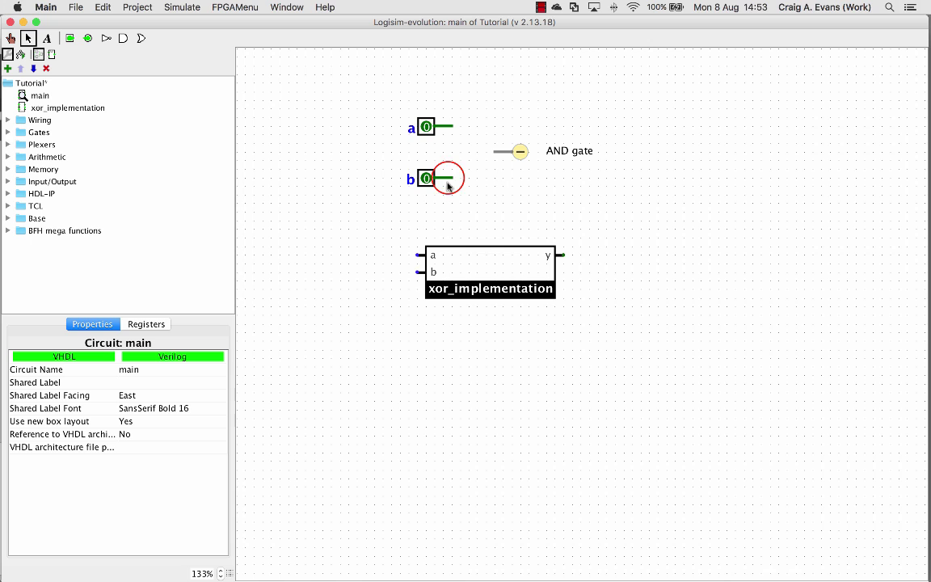
pyautogui.click(449, 178)
pyautogui.press('Delete')
pyautogui.click(449, 127)
pyautogui.press('Delete')
pyautogui.click(496, 151)
pyautogui.press('Delete')
# - Move pins a and b down beside the xor_implementation block
pyautogui.moveTo(425, 127)
pyautogui.mouseDown()
pyautogui.moveTo(366, 249)
pyautogui.moveTo(374, 257)
pyautogui.mouseUp()
pyautogui.click(427, 172)
pyautogui.moveTo(427, 172)
pyautogui.mouseDown()
pyautogui.moveTo(375, 284)
pyautogui.moveTo(375, 239)
pyautogui.moveTo(388, 239)
pyautogui.mouseUp()
# - Wire pins a and b to the block inputs and move the probe onto output y
pyautogui.click(417, 255)
pyautogui.moveTo(384, 289); pyautogui.dragTo(399, 290)
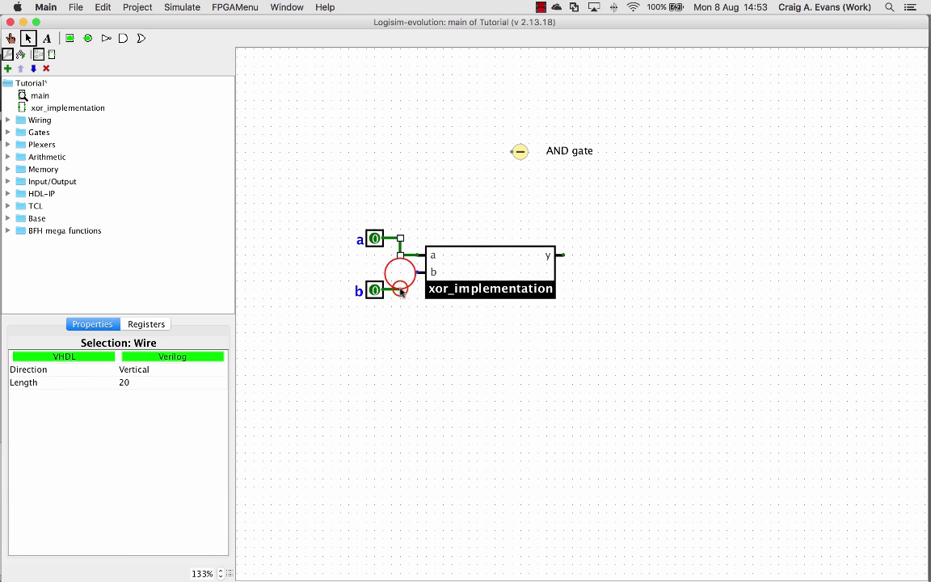
pyautogui.moveTo(400, 290); pyautogui.dragTo(417, 271)
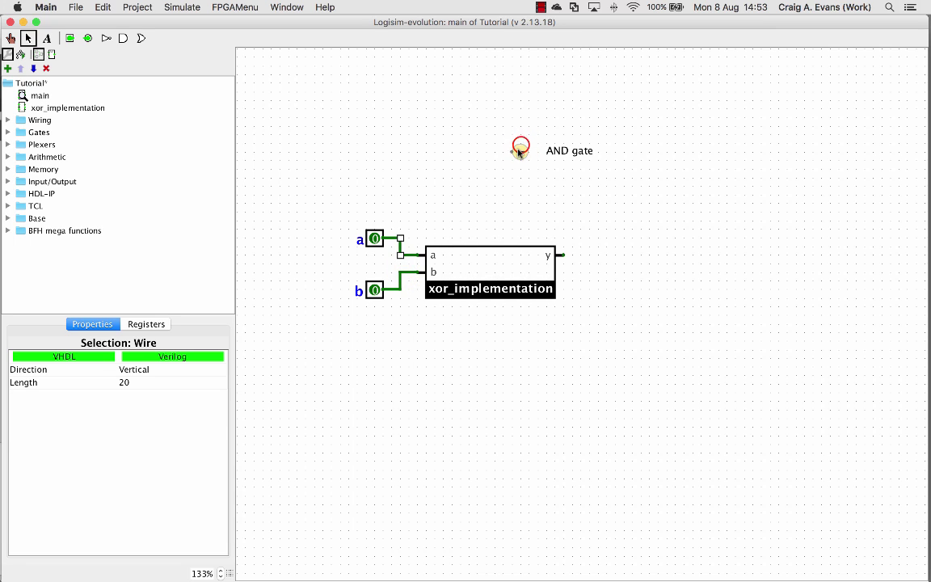
pyautogui.moveTo(520, 148)
pyautogui.mouseDown()
pyautogui.moveTo(597, 255)
pyautogui.moveTo(588, 255)
pyautogui.mouseUp()
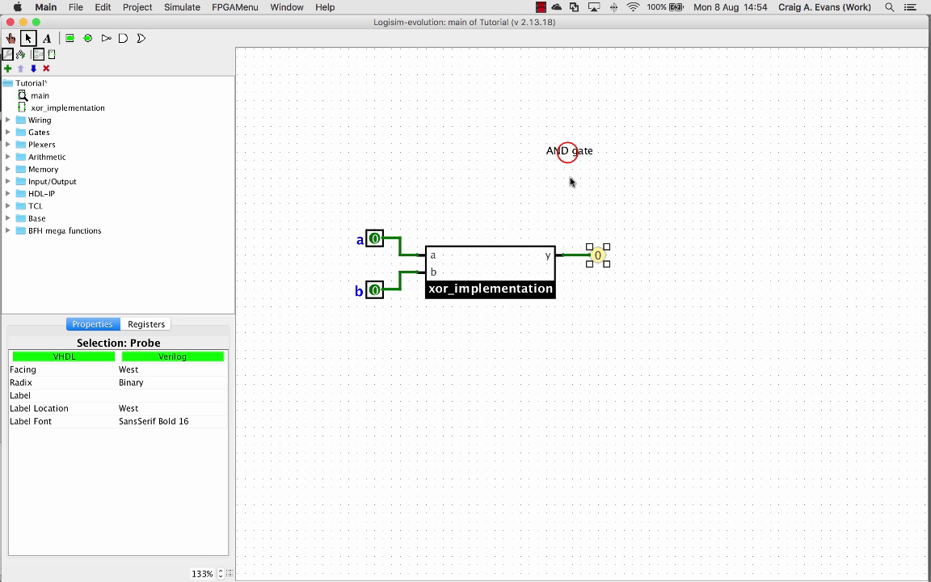
# - Move the caption above the block and change it from 'AND gate' to 'XOR gate'
pyautogui.moveTo(566, 155)
pyautogui.mouseDown()
pyautogui.moveTo(532, 162)
pyautogui.moveTo(477, 232)
pyautogui.mouseUp()
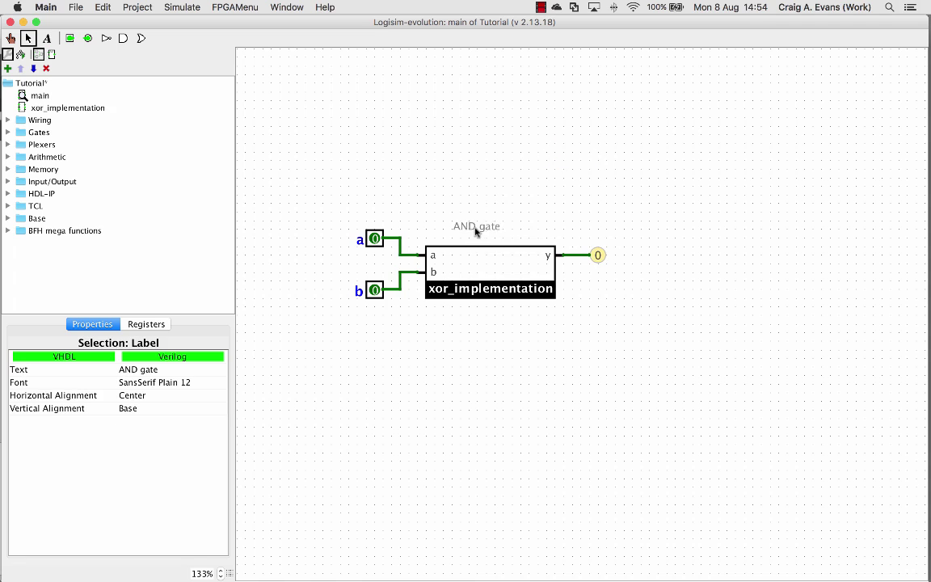
pyautogui.click(136, 369)
pyautogui.doubleClick(131, 369)
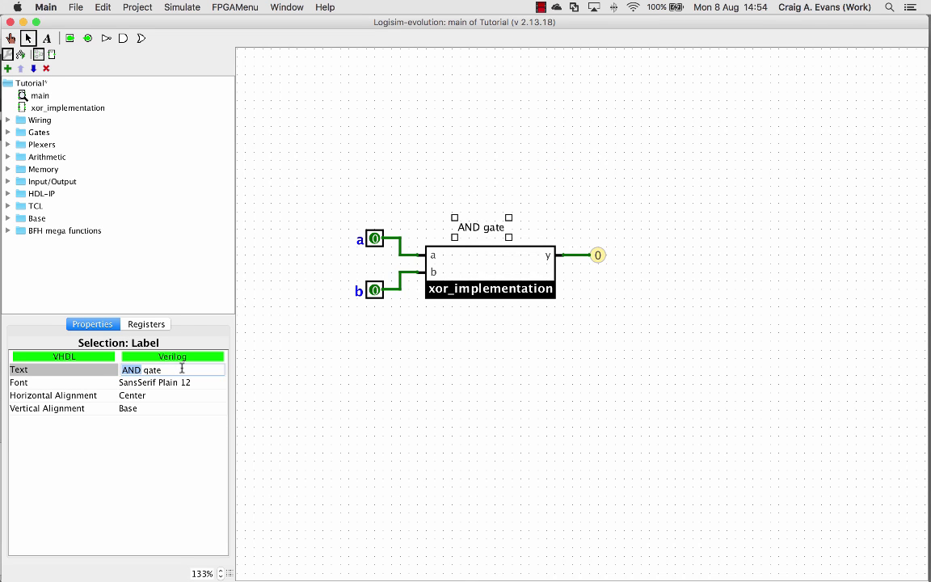
pyautogui.write('XOR')
pyautogui.press('Return')
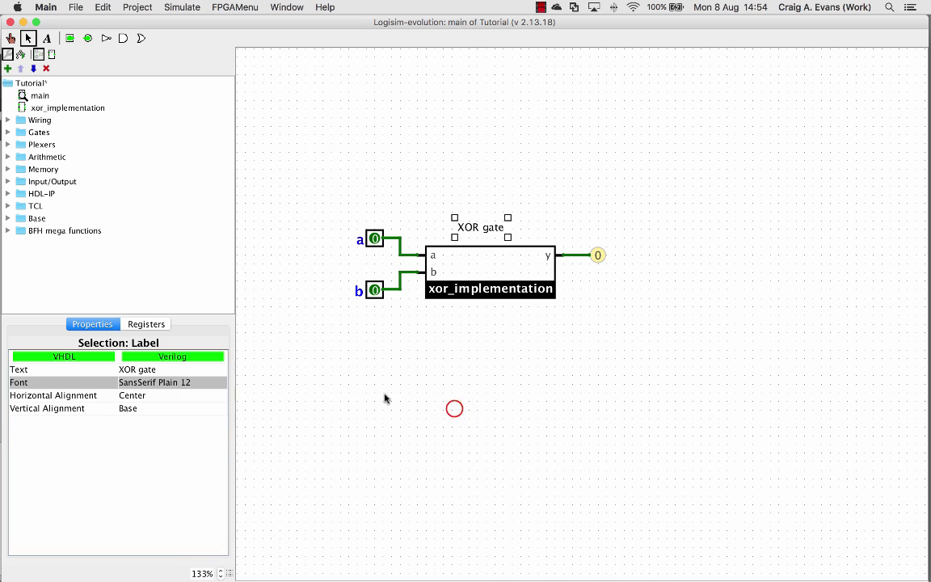
pyautogui.click(455, 411)
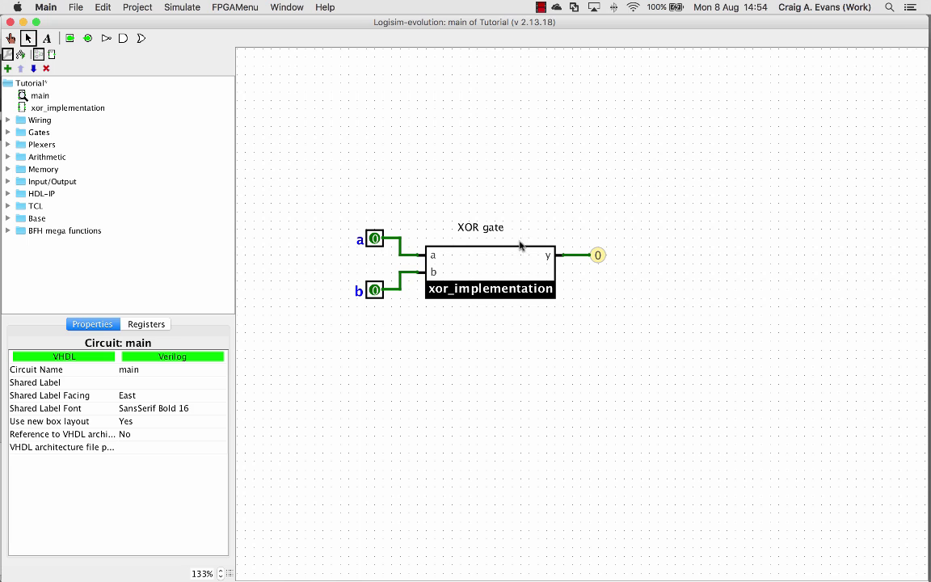
# - With the Poke tool, test a=1, b=0 and then a=0, b=1
pyautogui.click(375, 239)
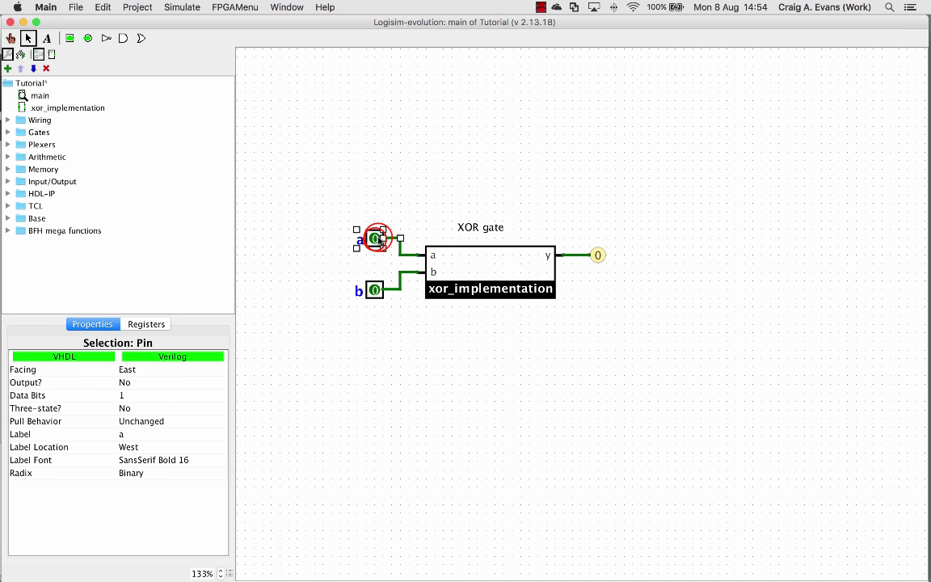
pyautogui.click(362, 397)
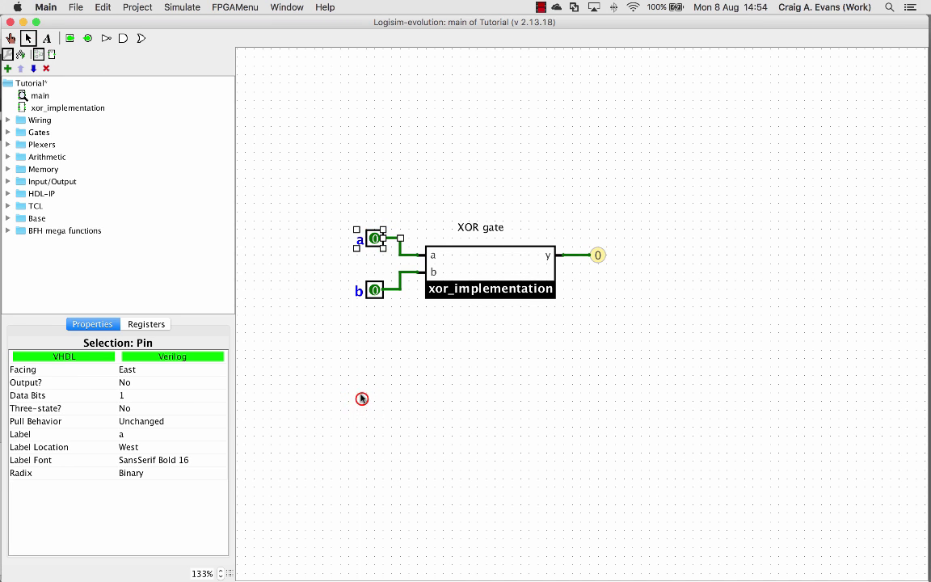
pyautogui.click(11, 38)
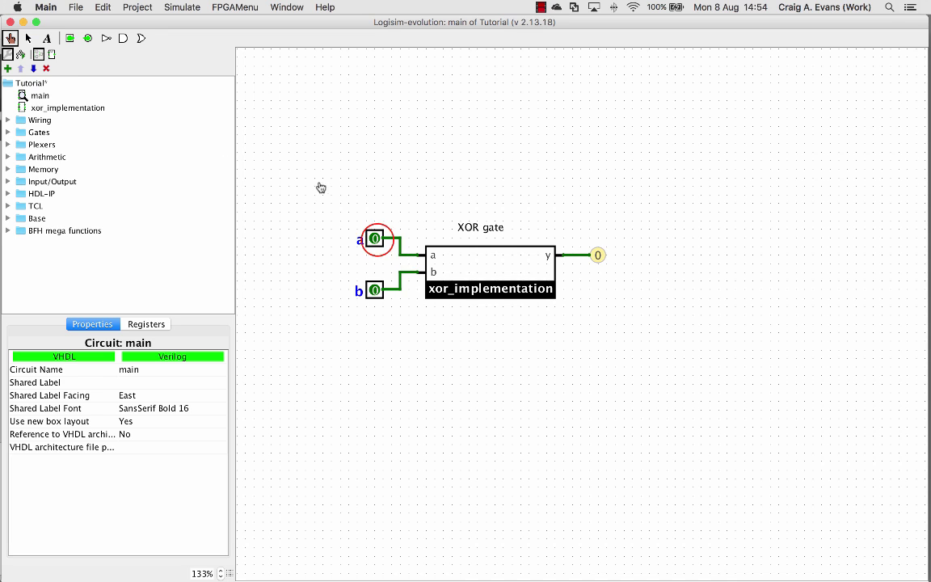
pyautogui.click(375, 240)
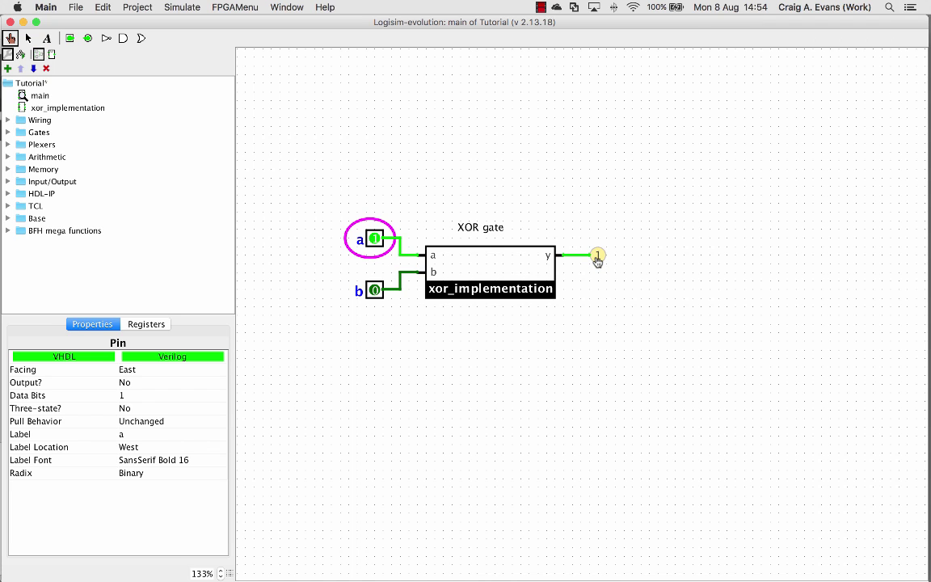
pyautogui.click(375, 240)
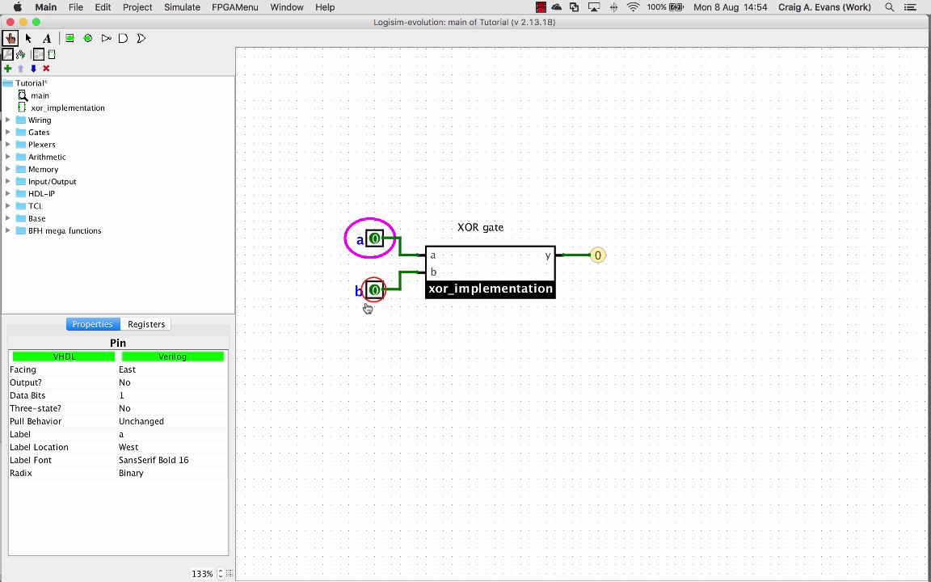
pyautogui.click(374, 290)
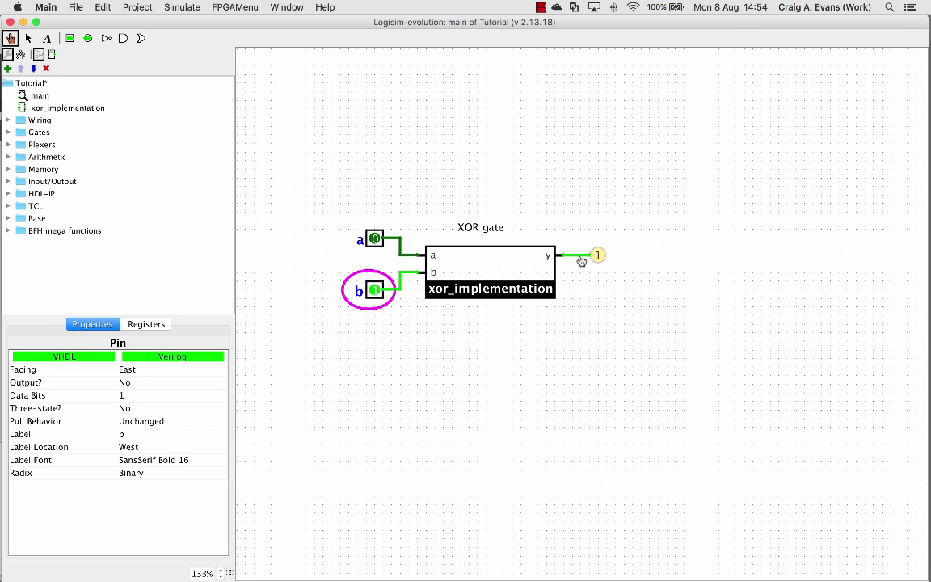
# - Toggle a and b through the remaining combinations, finishing at a=1, b=0
pyautogui.click(375, 239)
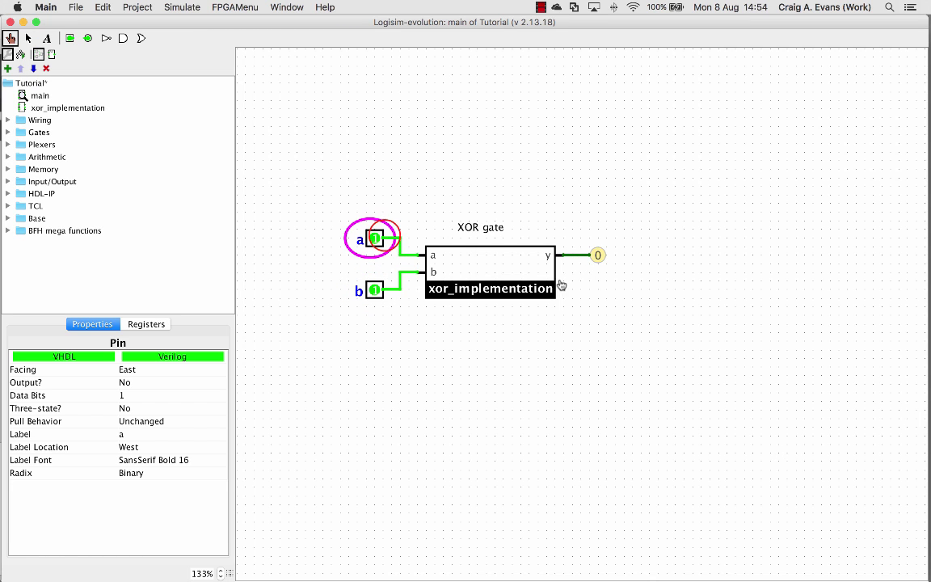
pyautogui.click(385, 238)
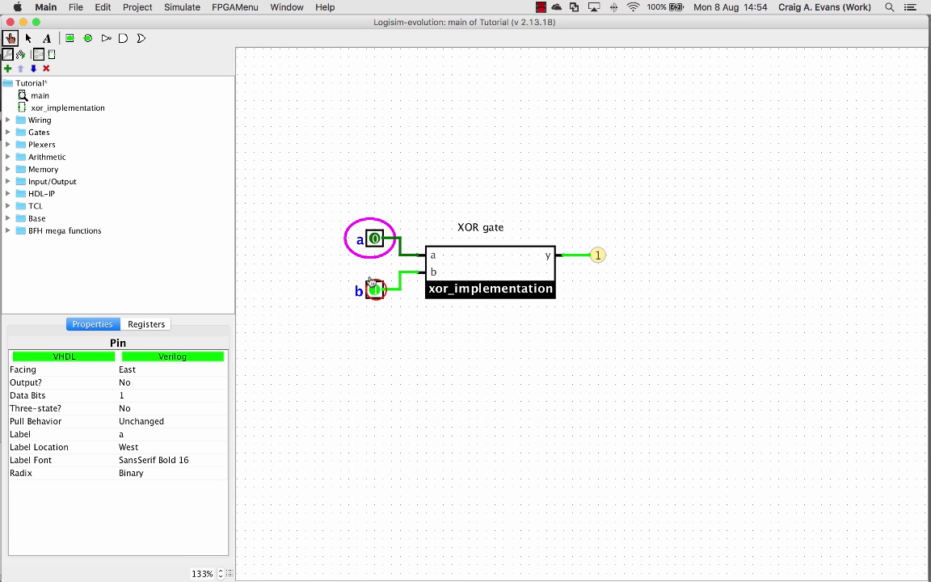
pyautogui.click(374, 290)
pyautogui.click(374, 239)
pyautogui.click(375, 289)
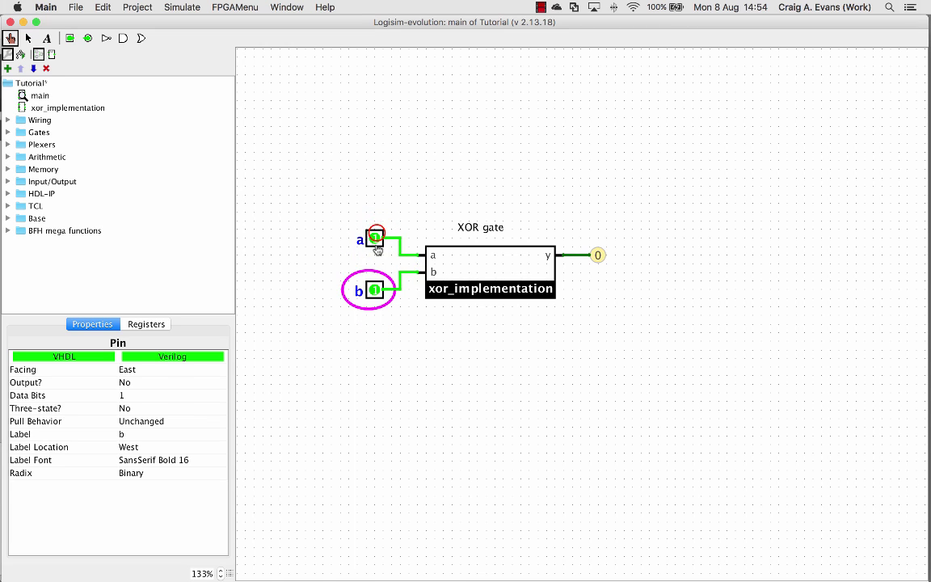
pyautogui.click(374, 239)
pyautogui.click(376, 288)
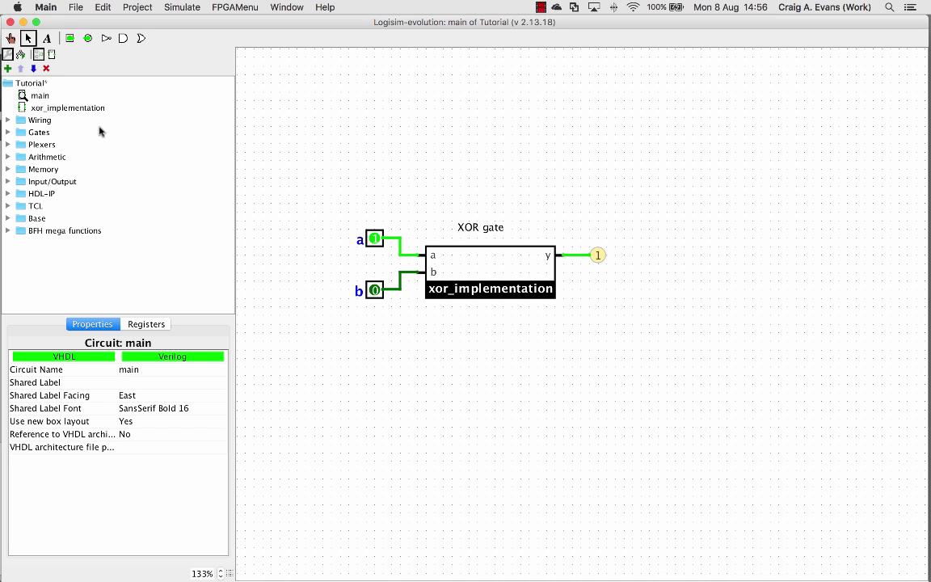
# - In the xor_implementation appearance editor, delete the rectangular outline and black name bar
pyautogui.doubleClick(46, 108)
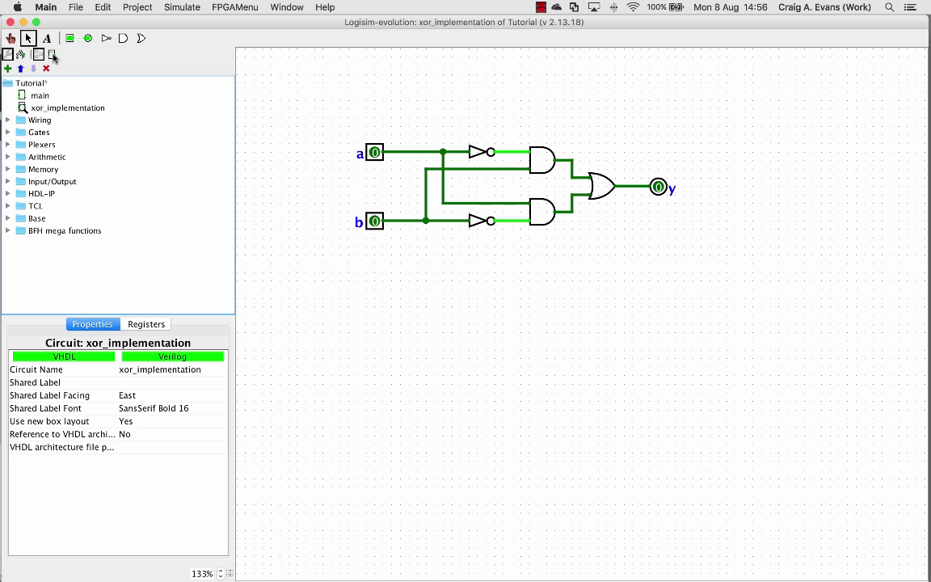
pyautogui.click(52, 55)
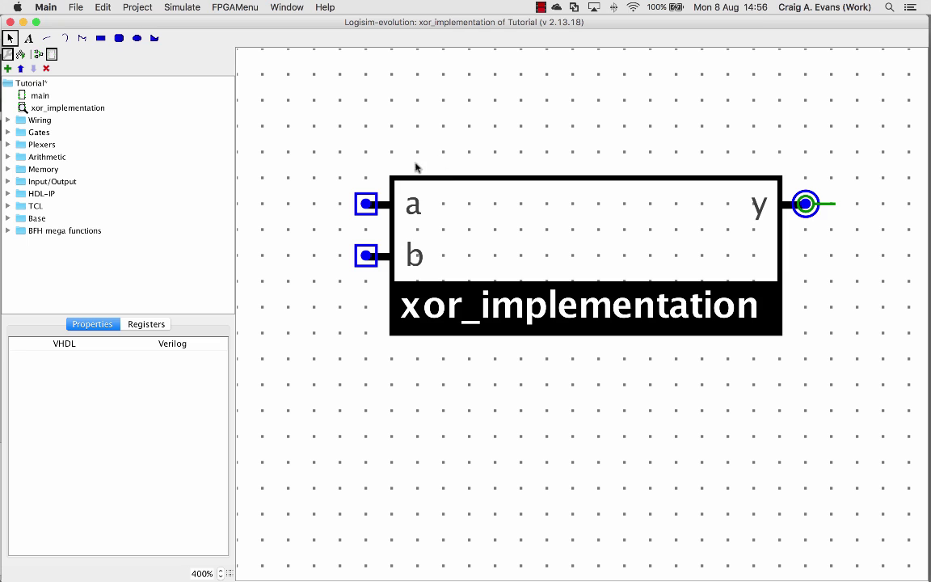
pyautogui.click(545, 179)
pyautogui.press('Delete')
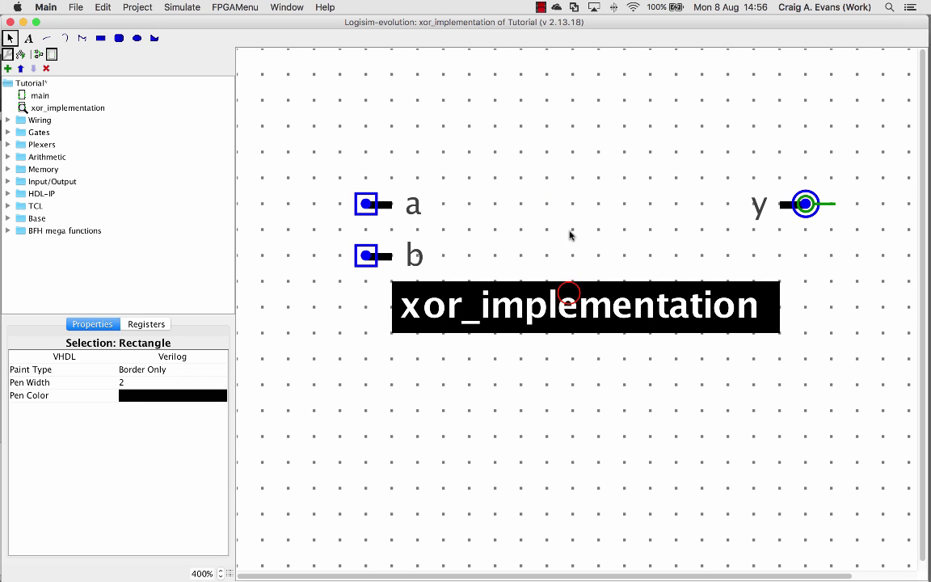
pyautogui.click(568, 297)
pyautogui.press('Delete')
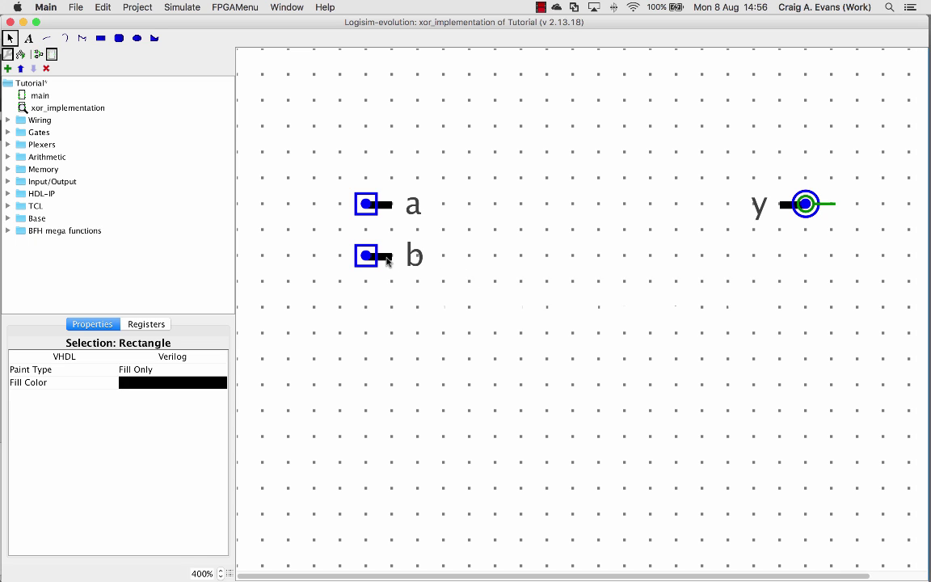
# - Move label a above its pin and label b below its pin
pyautogui.moveTo(413, 206); pyautogui.dragTo(328, 210)
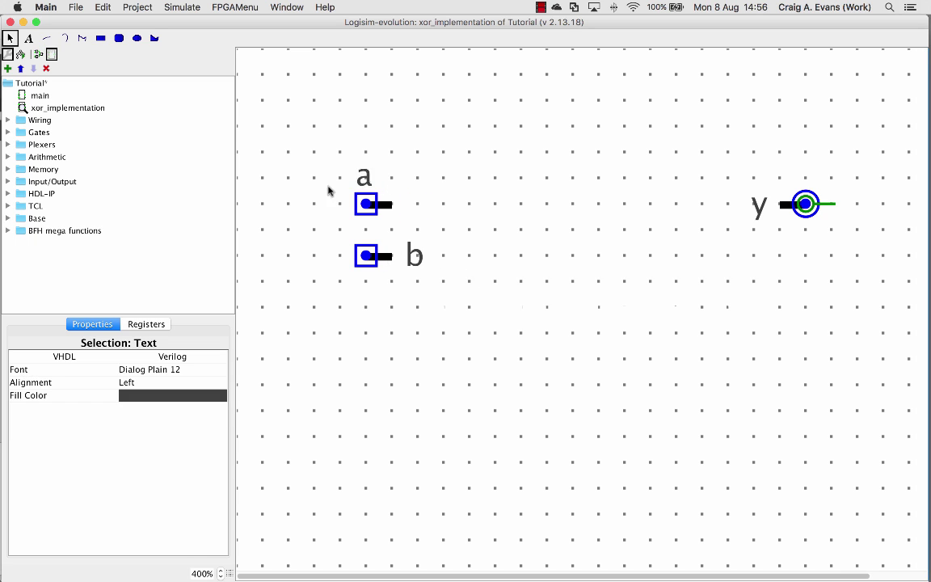
pyautogui.moveTo(414, 255); pyautogui.dragTo(364, 303)
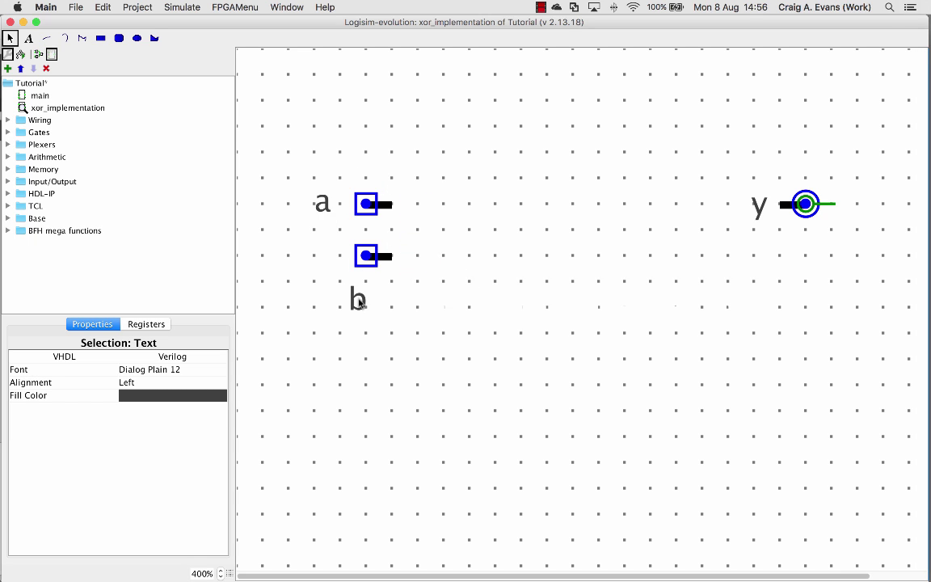
pyautogui.moveTo(324, 204); pyautogui.dragTo(368, 157)
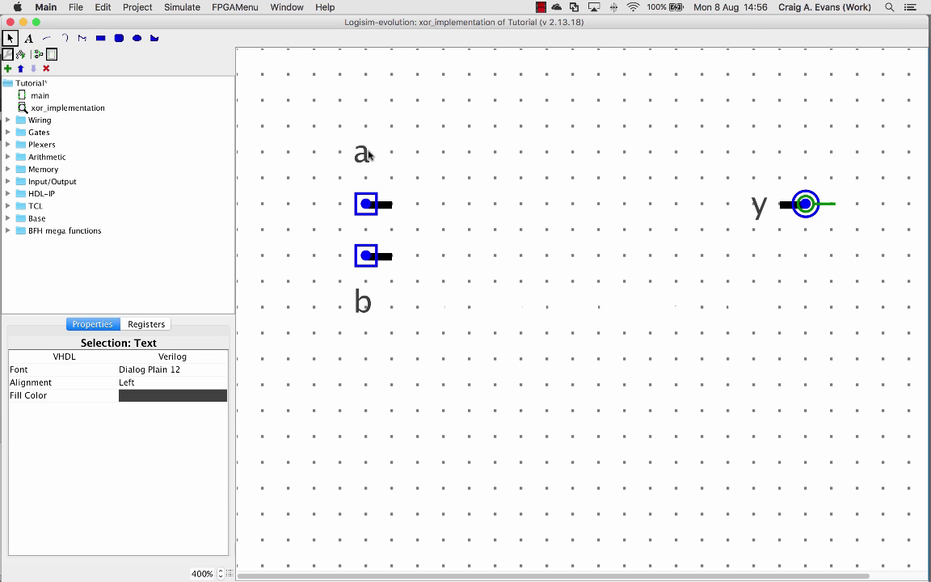
# - Draw a vertical line right of pins a and b and bow it into an arc
pyautogui.click(368, 157)
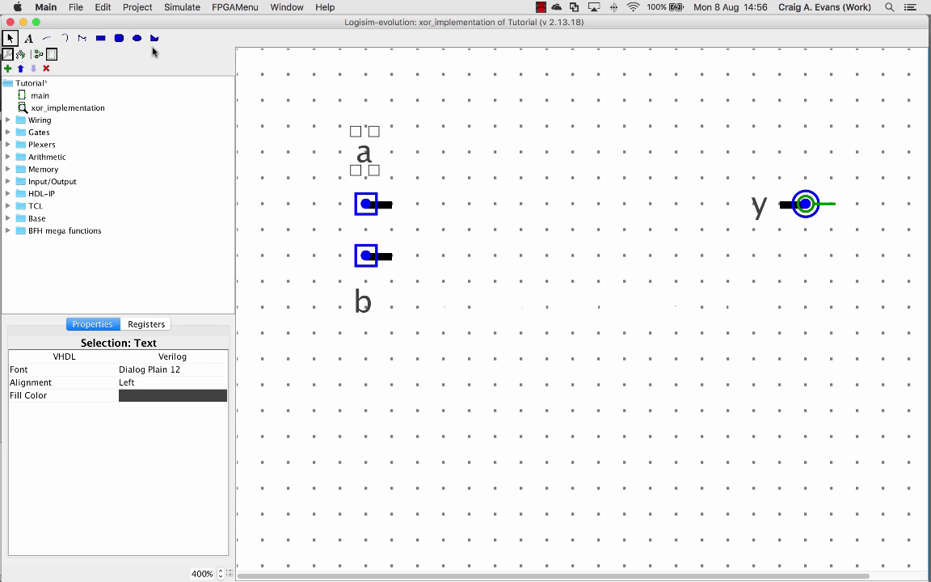
pyautogui.click(66, 38)
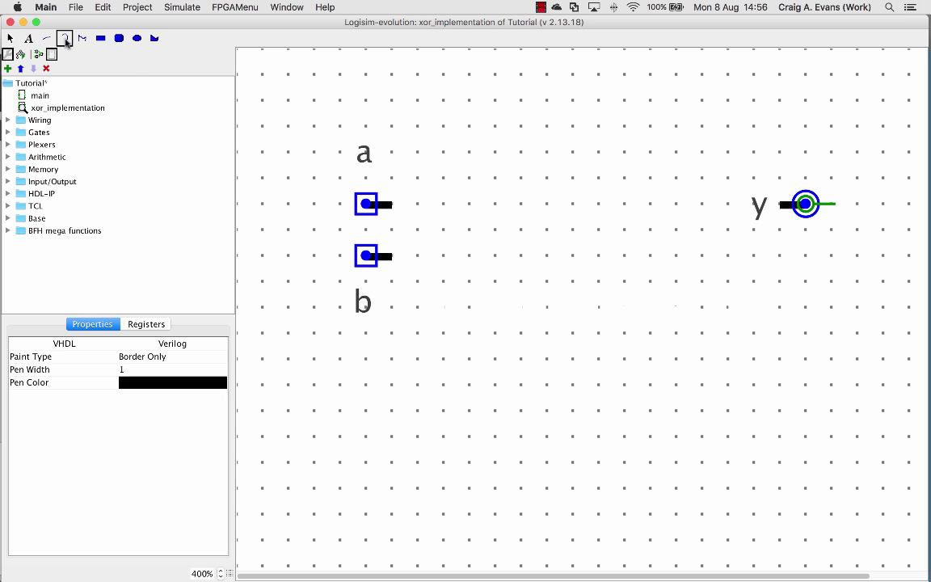
pyautogui.moveTo(419, 306); pyautogui.dragTo(417, 153)
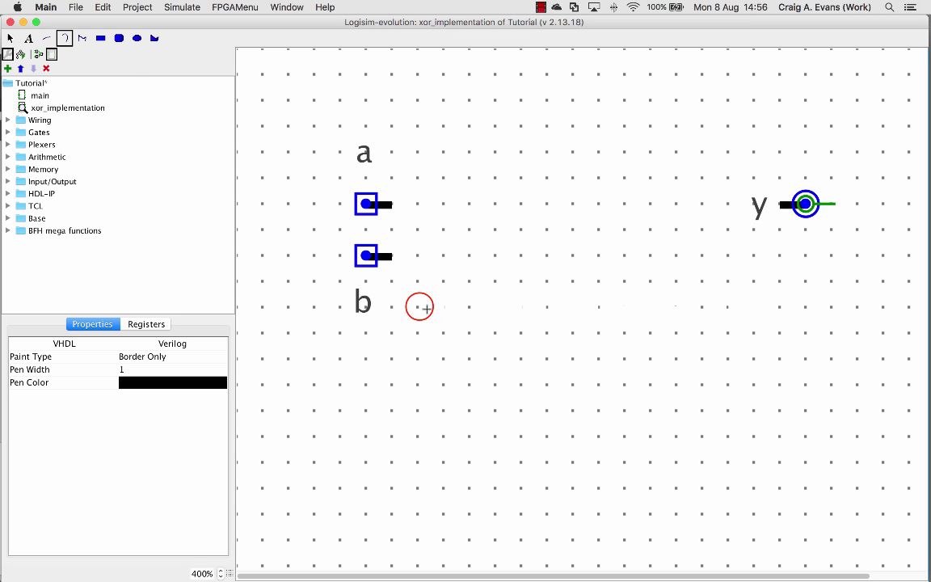
pyautogui.moveTo(418, 151); pyautogui.dragTo(420, 230)
pyautogui.click(419, 230)
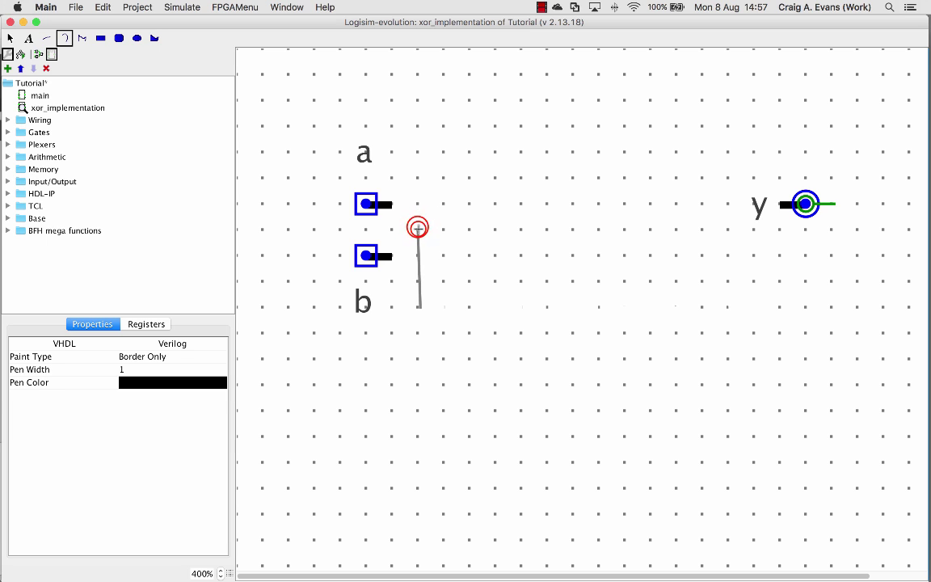
pyautogui.click(418, 153)
pyautogui.moveTo(419, 230); pyautogui.dragTo(488, 234)
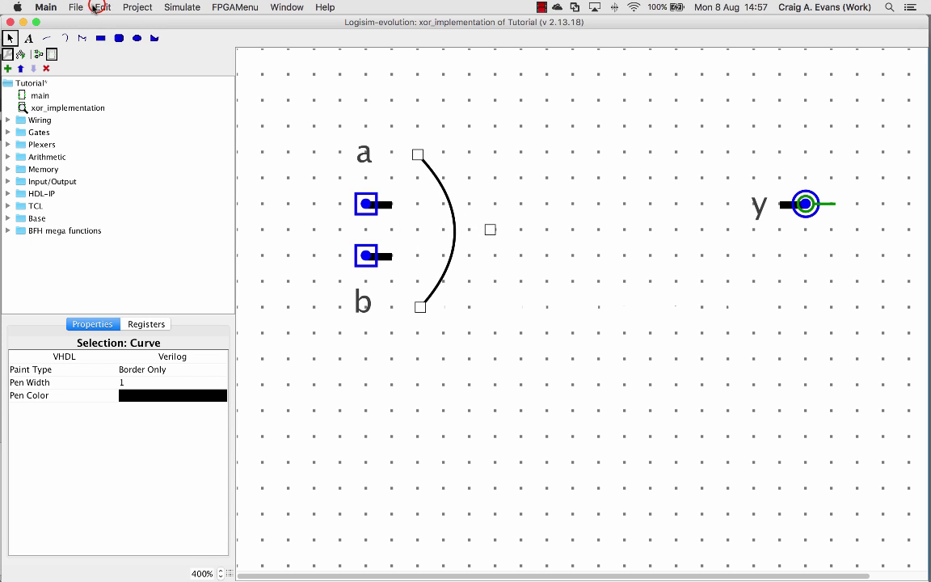
# - Copy and paste the arc, placing the duplicate just beside the original
pyautogui.click(103, 7)
pyautogui.click(119, 68)
pyautogui.click(103, 7)
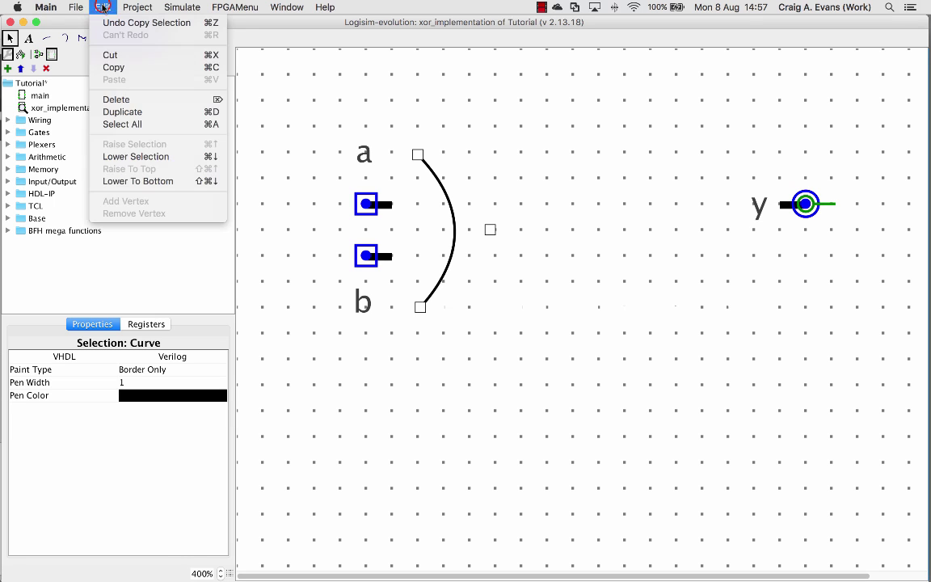
pyautogui.click(449, 256)
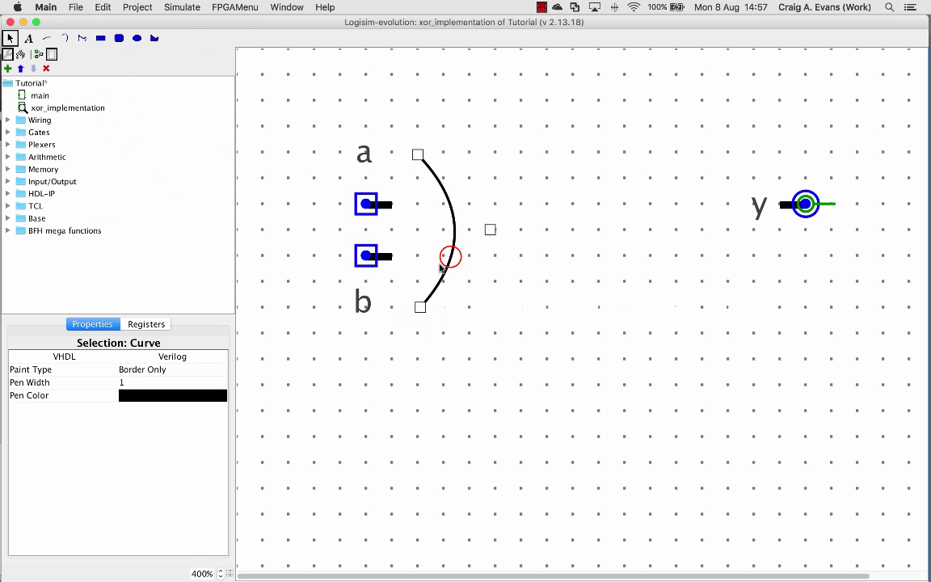
pyautogui.click(103, 8)
pyautogui.click(113, 64)
pyautogui.click(530, 366)
pyautogui.click(94, 10)
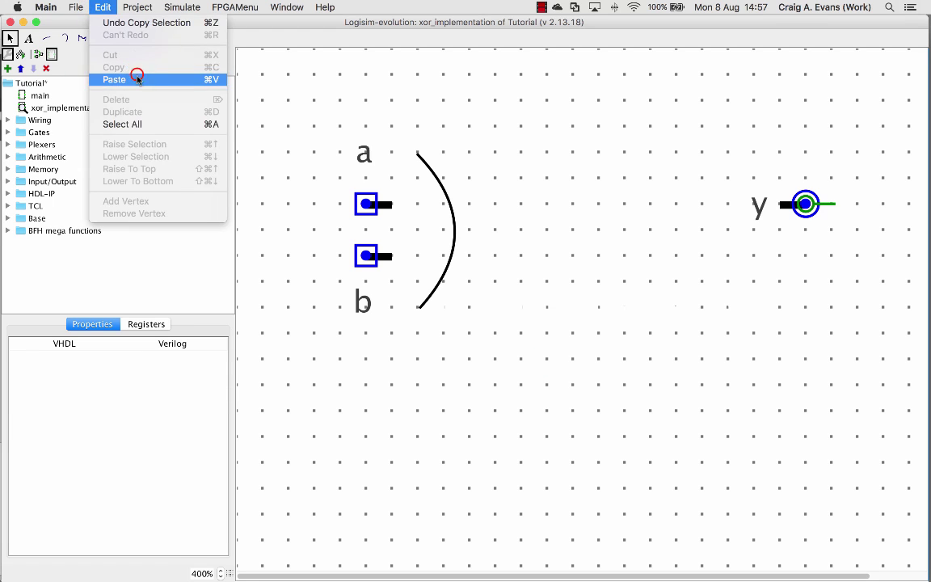
pyautogui.click(133, 76)
pyautogui.moveTo(477, 232); pyautogui.dragTo(477, 207)
pyautogui.press('Left')
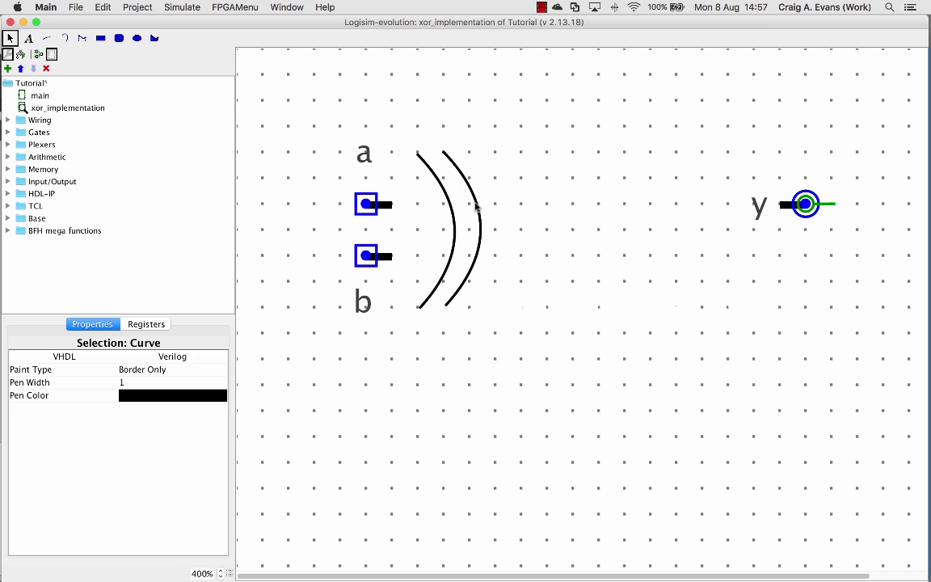
# - Draw a new curve starting from the outer arc's bottom end
pyautogui.click(65, 38)
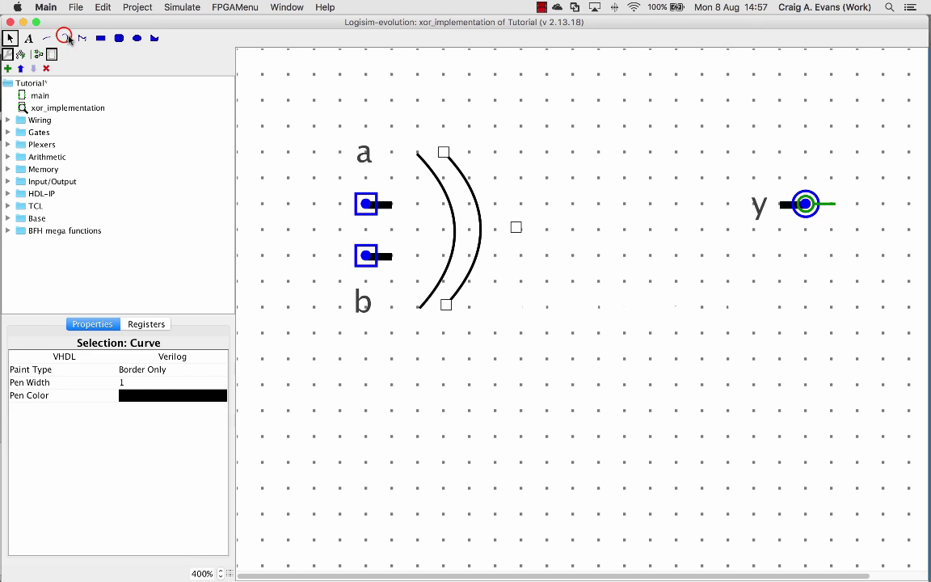
pyautogui.moveTo(445, 304); pyautogui.dragTo(443, 230)
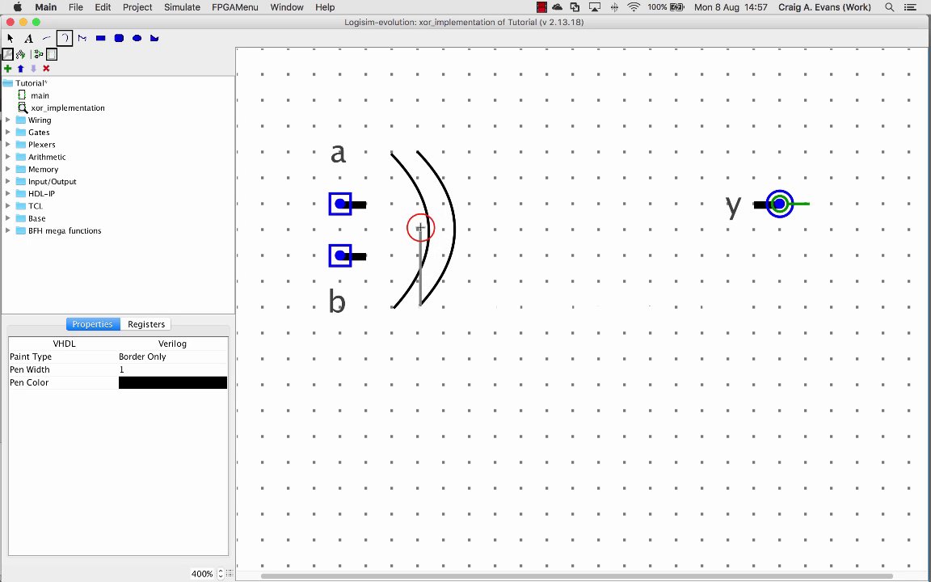
pyautogui.moveTo(443, 230); pyautogui.dragTo(420, 224)
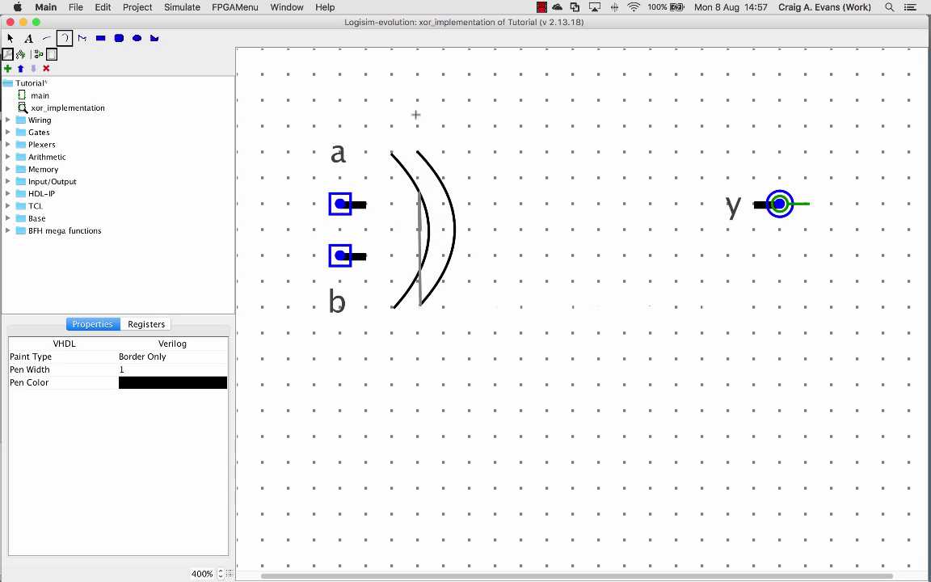
pyautogui.click(418, 153)
pyautogui.moveTo(420, 226); pyautogui.dragTo(532, 215)
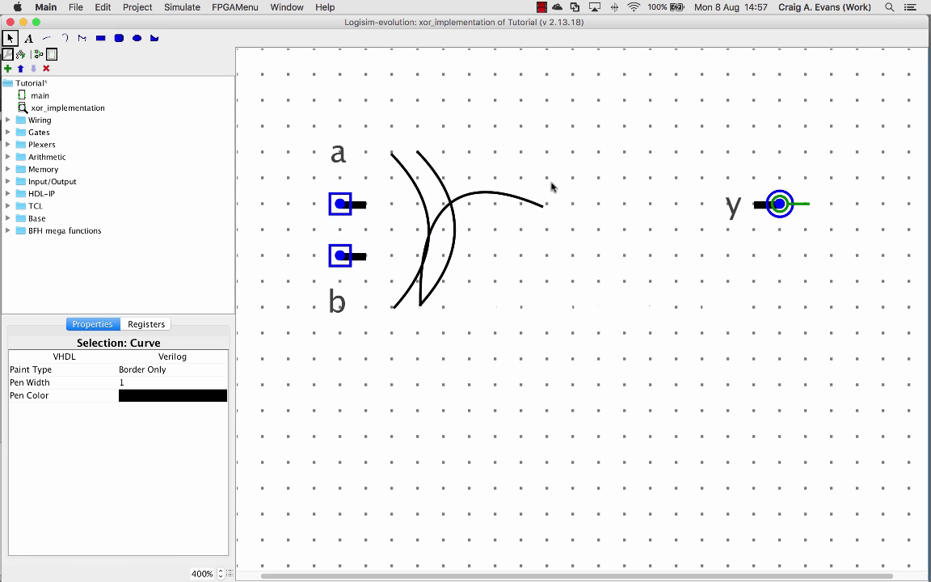
pyautogui.moveTo(531, 215); pyautogui.dragTo(420, 155)
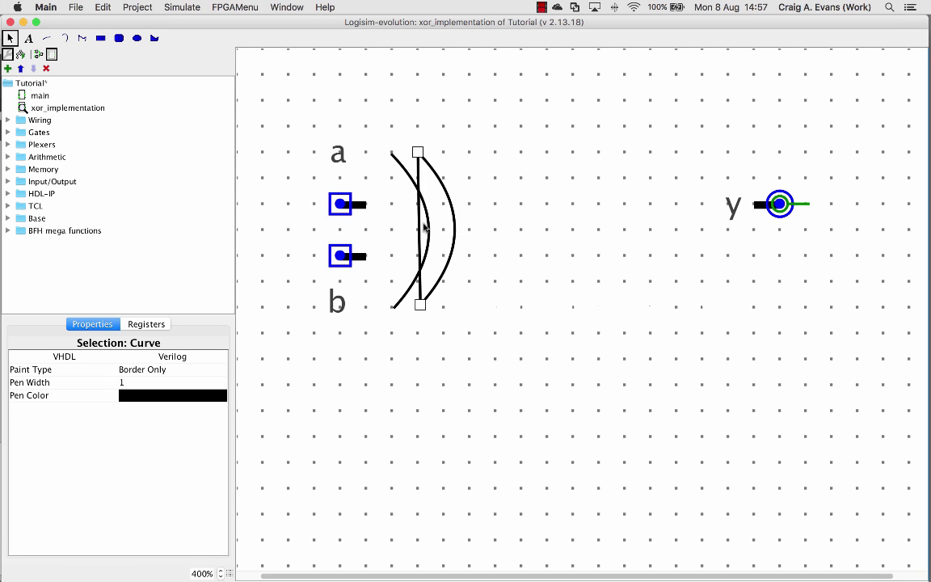
# - Bend the curve into the pointed XOR body, its ends meeting the arcs' top and bottom
pyautogui.moveTo(418, 232); pyautogui.dragTo(475, 232)
pyautogui.moveTo(475, 166)
pyautogui.mouseDown()
pyautogui.moveTo(566, 165)
pyautogui.moveTo(665, 324)
pyautogui.mouseUp()
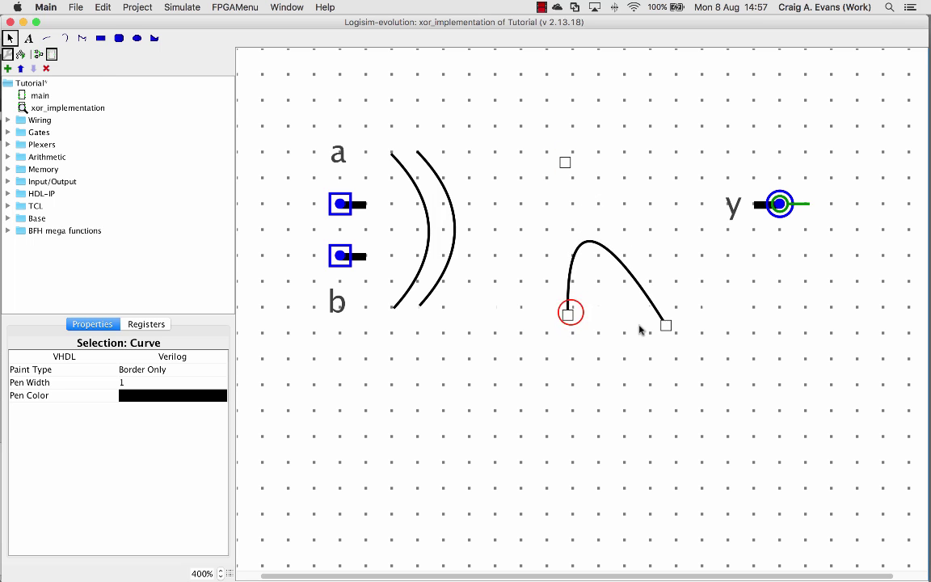
pyautogui.moveTo(569, 314); pyautogui.dragTo(418, 151)
pyautogui.moveTo(660, 324); pyautogui.dragTo(477, 297)
pyautogui.moveTo(565, 166); pyautogui.dragTo(649, 228)
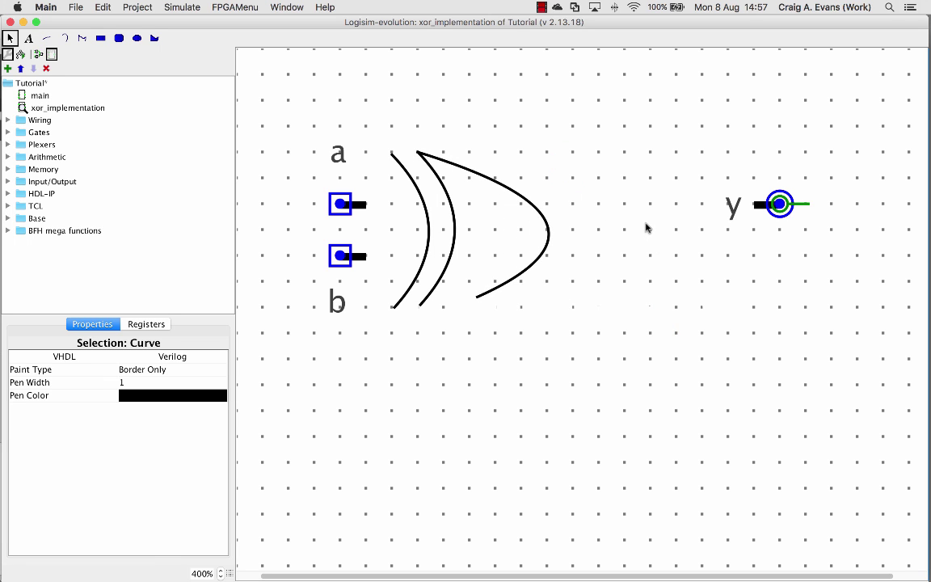
pyautogui.moveTo(478, 298); pyautogui.dragTo(420, 306)
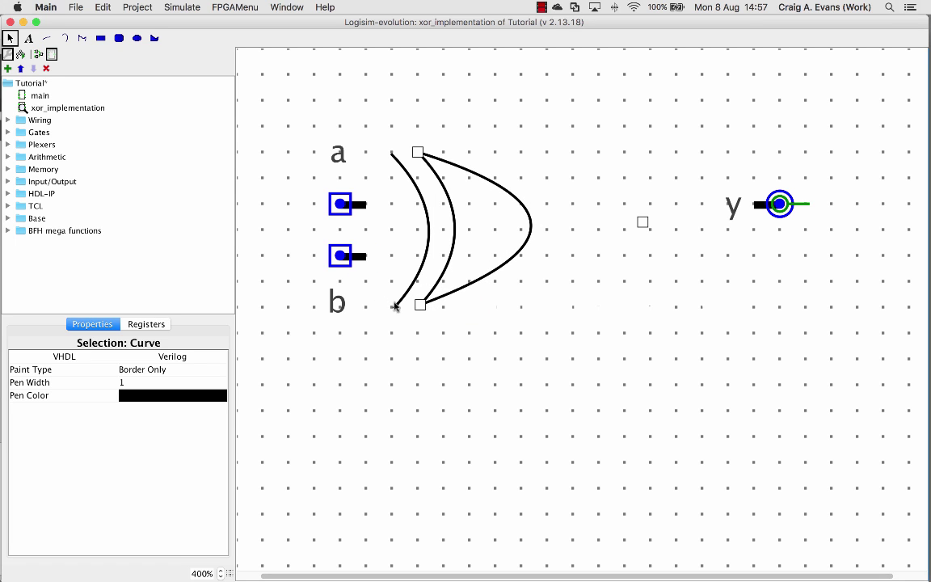
pyautogui.click(361, 257)
# - Move the input stubs, ports a and b, and their labels against the gate's input side
pyautogui.moveTo(362, 257); pyautogui.dragTo(432, 260)
pyautogui.moveTo(350, 205); pyautogui.dragTo(417, 206)
pyautogui.moveTo(344, 196); pyautogui.dragTo(411, 198)
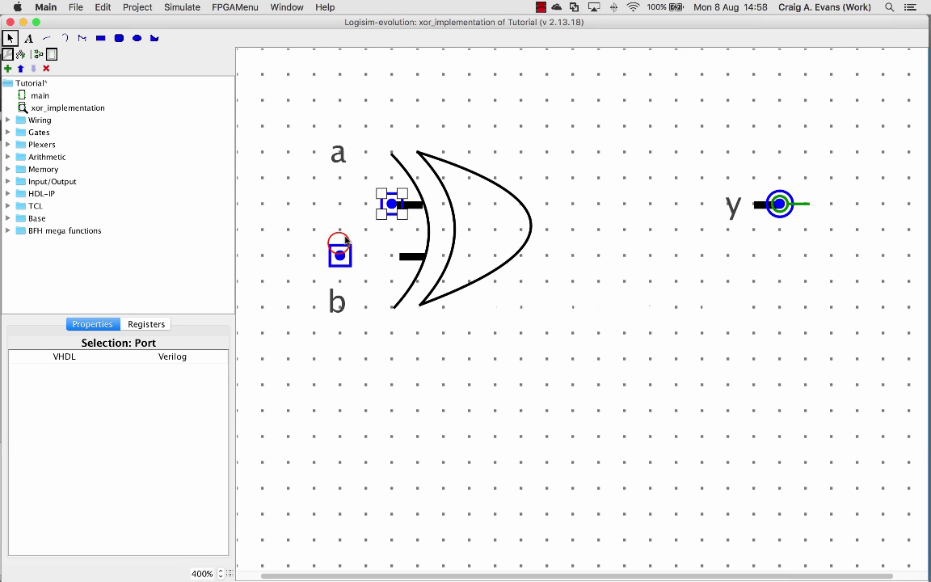
pyautogui.moveTo(342, 247); pyautogui.dragTo(393, 246)
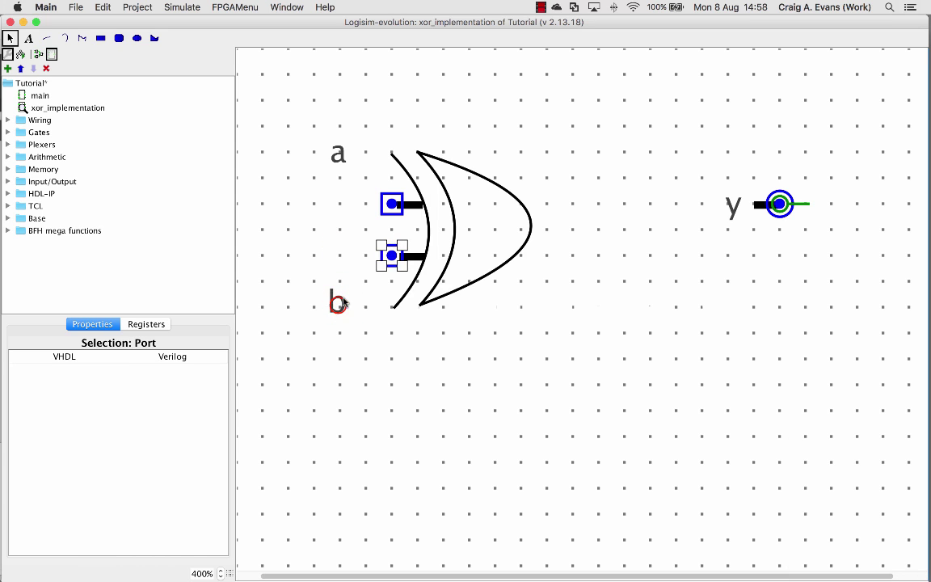
pyautogui.moveTo(338, 305); pyautogui.dragTo(390, 299)
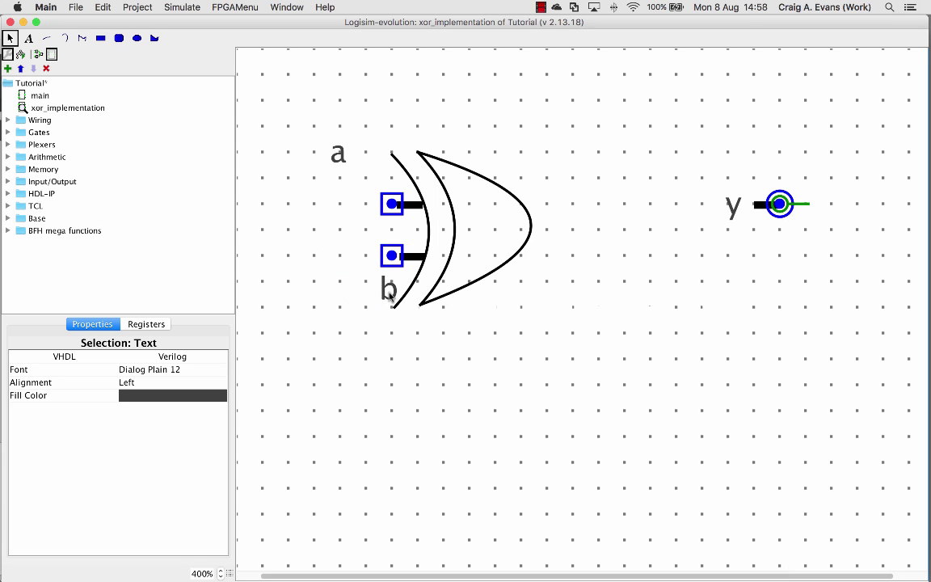
pyautogui.moveTo(338, 153); pyautogui.dragTo(392, 181)
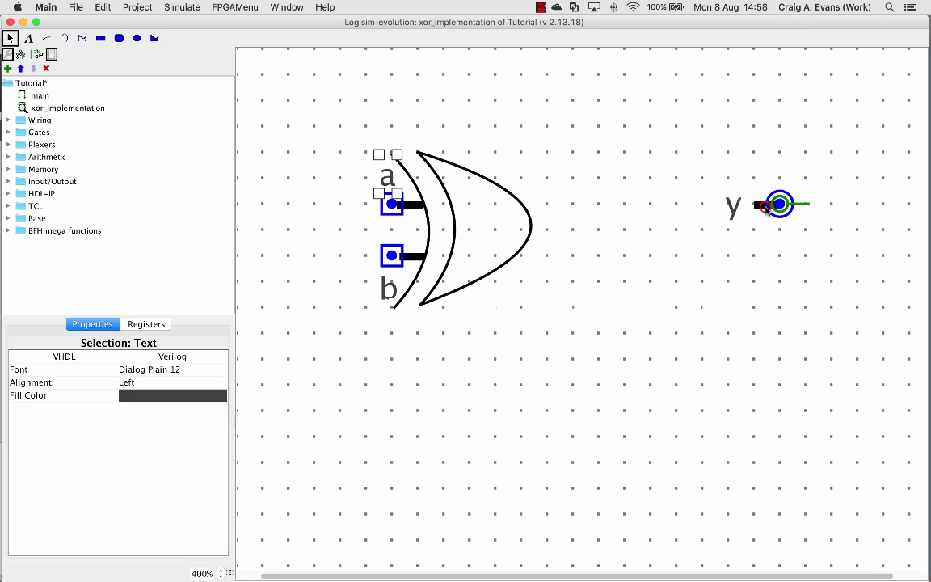
# - Place the anchor and output port y at the gate's tip with the y label above
pyautogui.moveTo(768, 207)
pyautogui.mouseDown()
pyautogui.moveTo(731, 216)
pyautogui.moveTo(752, 221)
pyautogui.moveTo(544, 226)
pyautogui.mouseUp()
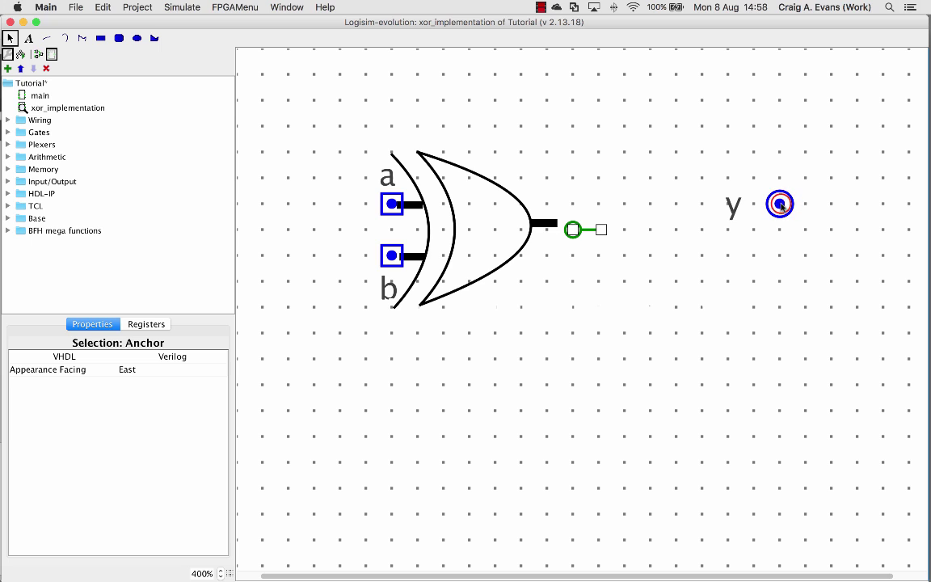
pyautogui.moveTo(773, 206); pyautogui.dragTo(535, 225)
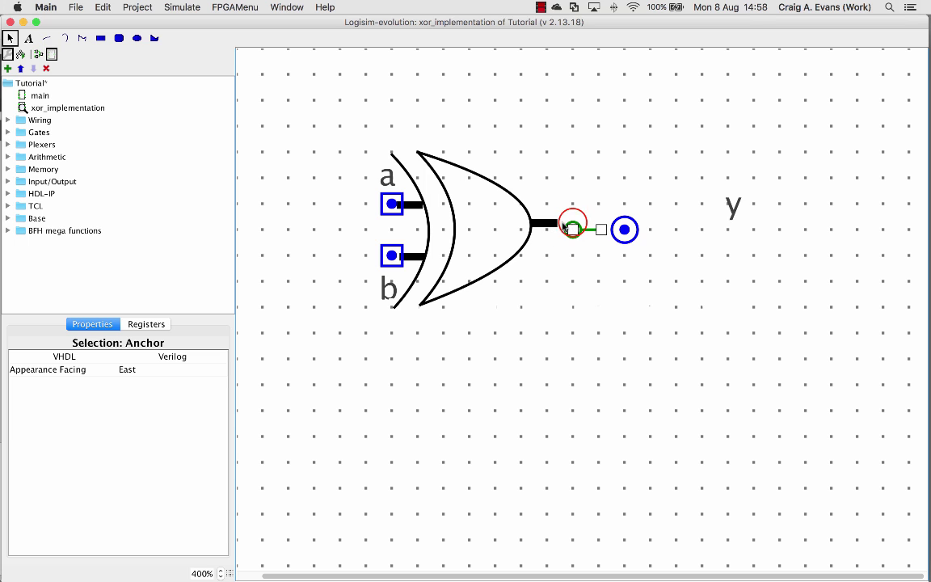
pyautogui.click(604, 235)
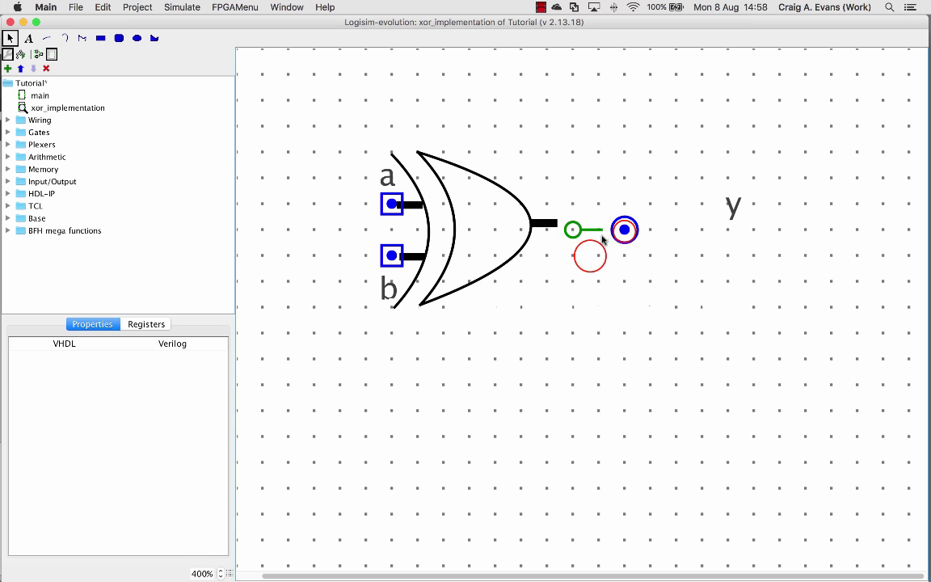
pyautogui.moveTo(602, 234); pyautogui.dragTo(526, 234)
pyautogui.click(587, 233)
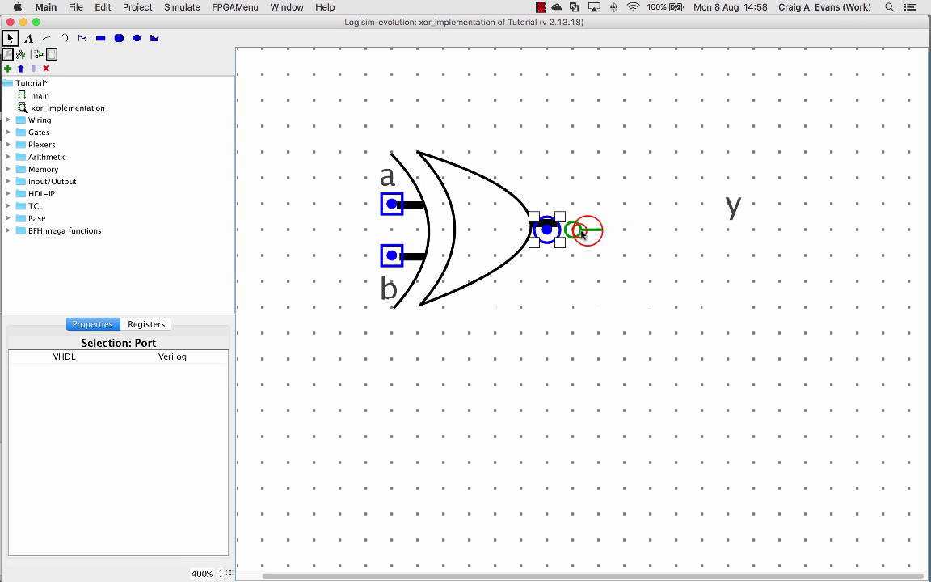
pyautogui.click(607, 264)
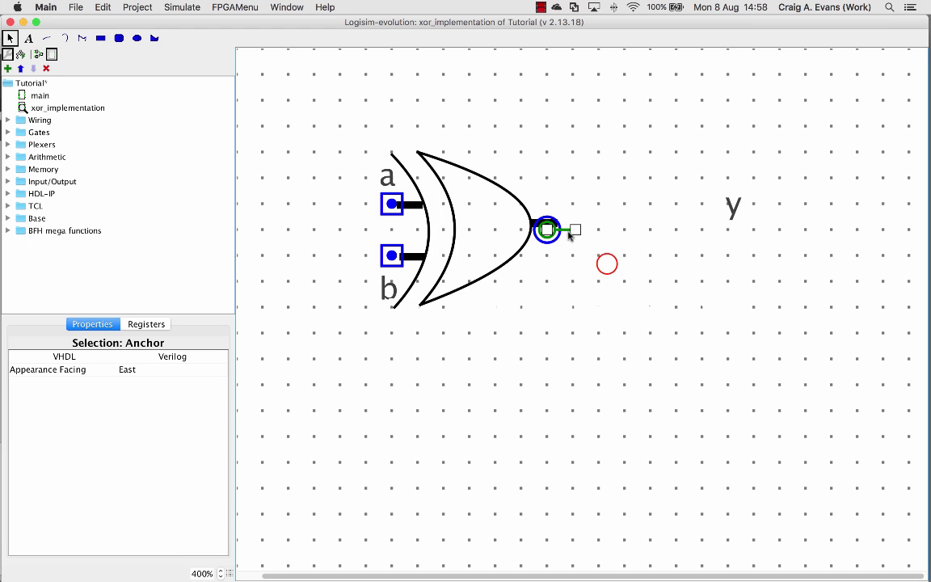
pyautogui.moveTo(733, 208)
pyautogui.mouseDown()
pyautogui.moveTo(607, 208)
pyautogui.moveTo(552, 192)
pyautogui.mouseUp()
pyautogui.click(577, 313)
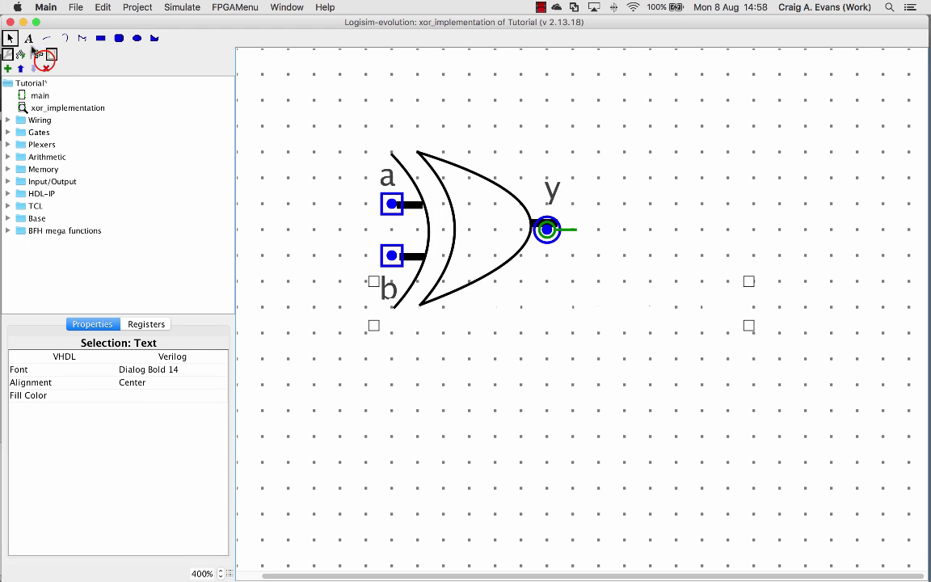
pyautogui.click(557, 330)
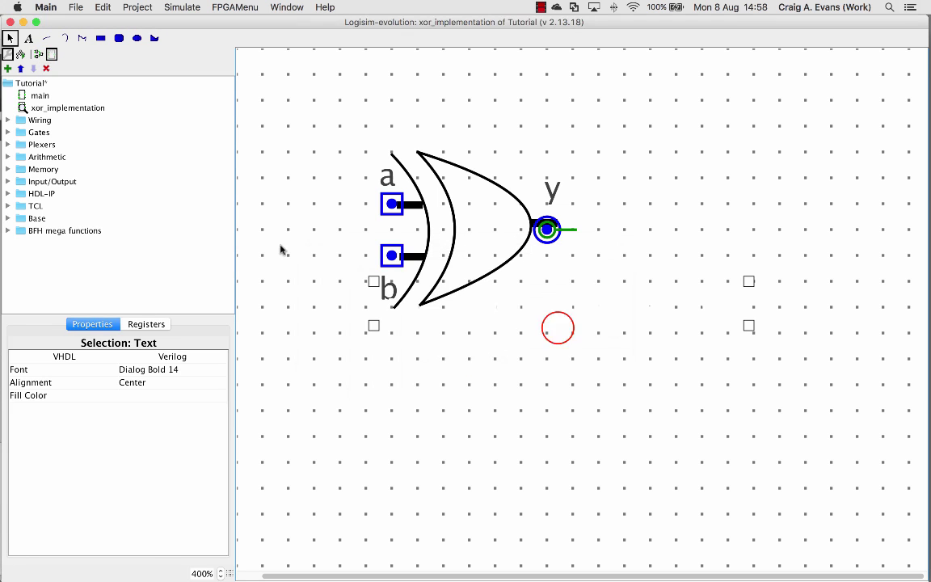
# - Switch to the main circuit and move the XOR gate away from its wires
pyautogui.click(32, 53)
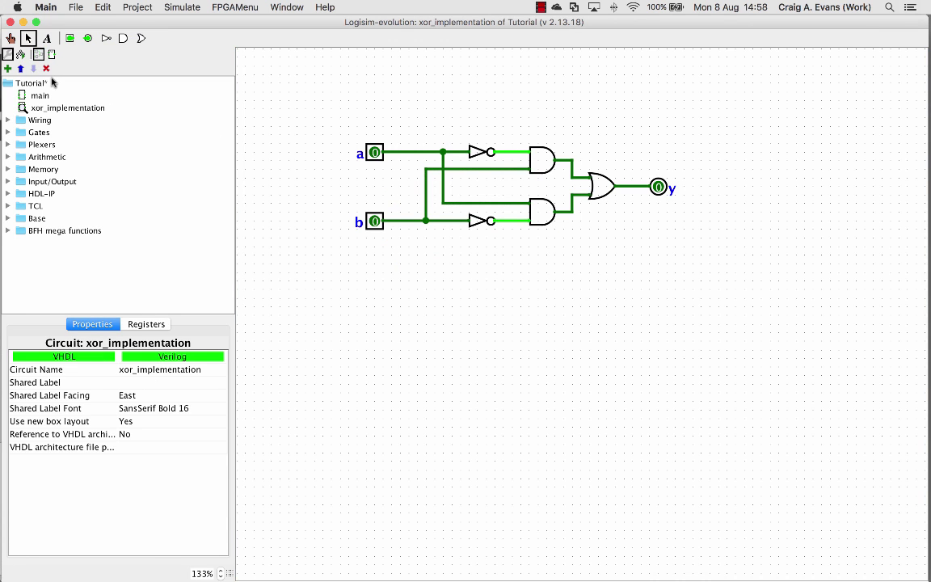
pyautogui.click(661, 421)
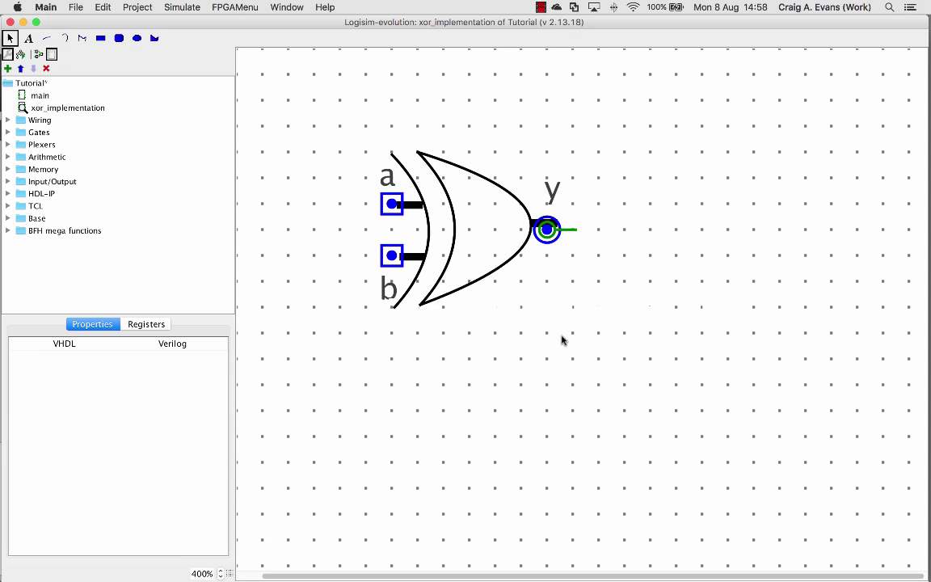
pyautogui.doubleClick(40, 95)
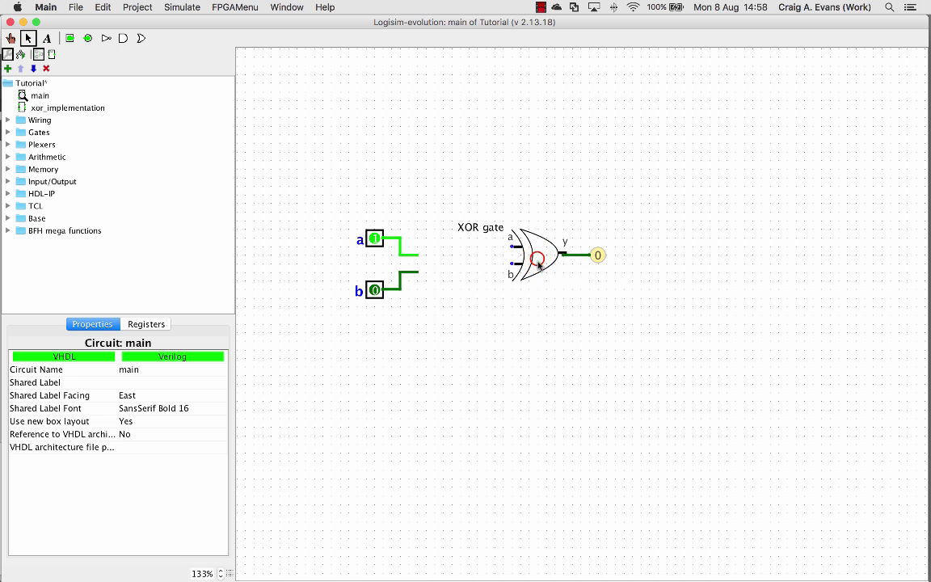
pyautogui.moveTo(535, 270); pyautogui.dragTo(470, 328)
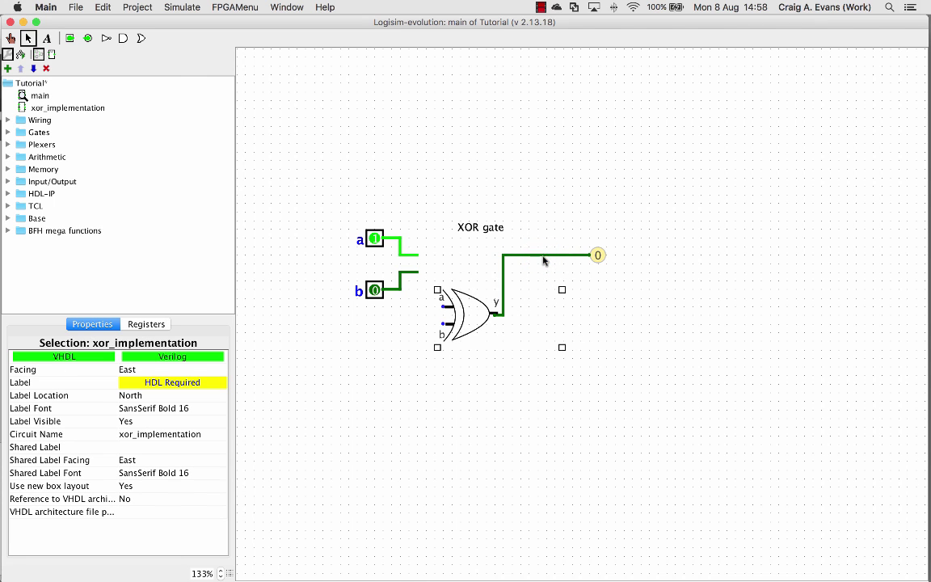
# - Delete the old output wires and move the XOR gate onto the a and b wires
pyautogui.click(543, 257)
pyautogui.press('BackSpace')
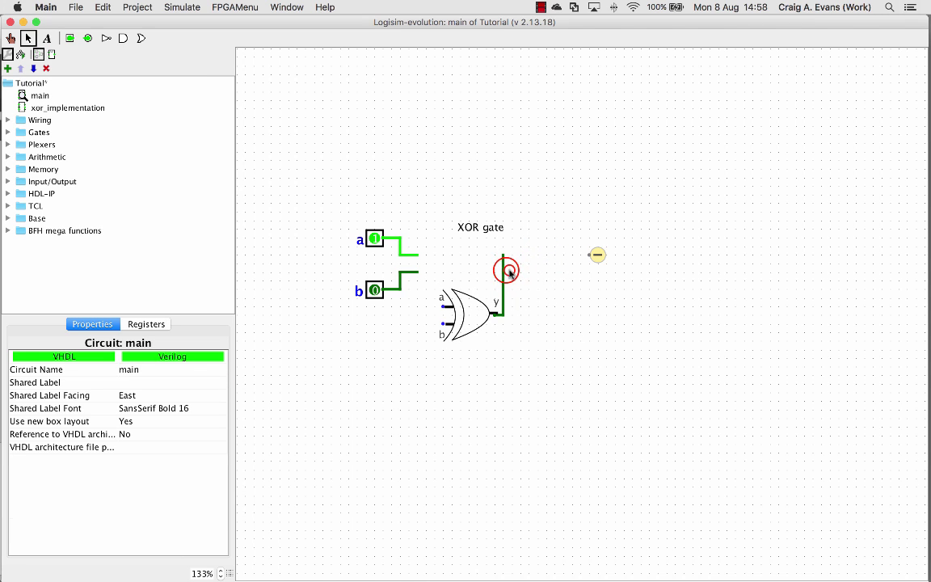
pyautogui.click(505, 273)
pyautogui.press('BackSpace')
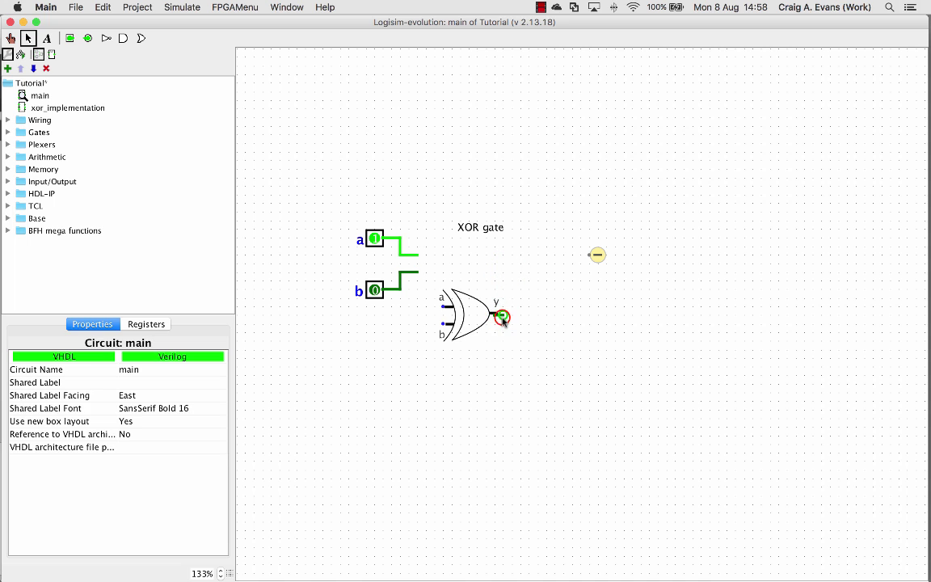
pyautogui.click(498, 316)
pyautogui.click(518, 342)
pyautogui.click(482, 308)
pyautogui.moveTo(461, 291)
pyautogui.mouseDown()
pyautogui.moveTo(470, 257)
pyautogui.moveTo(435, 241)
pyautogui.moveTo(589, 262)
pyautogui.mouseUp()
# - Wire the gate output to the output pin, then toggle a and b to test each combination
pyautogui.click(523, 347)
pyautogui.click(380, 243)
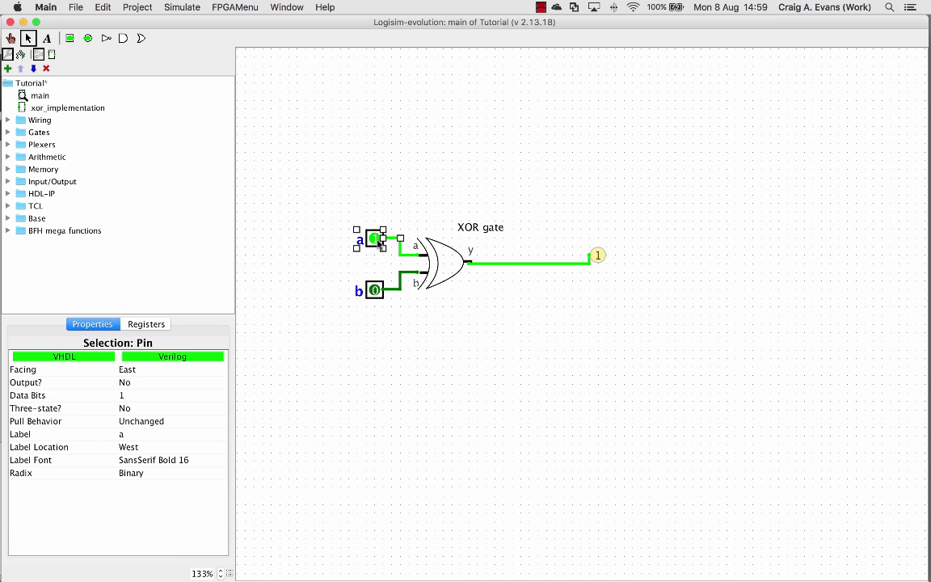
pyautogui.click(10, 38)
pyautogui.click(374, 238)
pyautogui.click(370, 291)
pyautogui.click(372, 291)
pyautogui.click(374, 237)
pyautogui.click(374, 291)
pyautogui.click(375, 237)
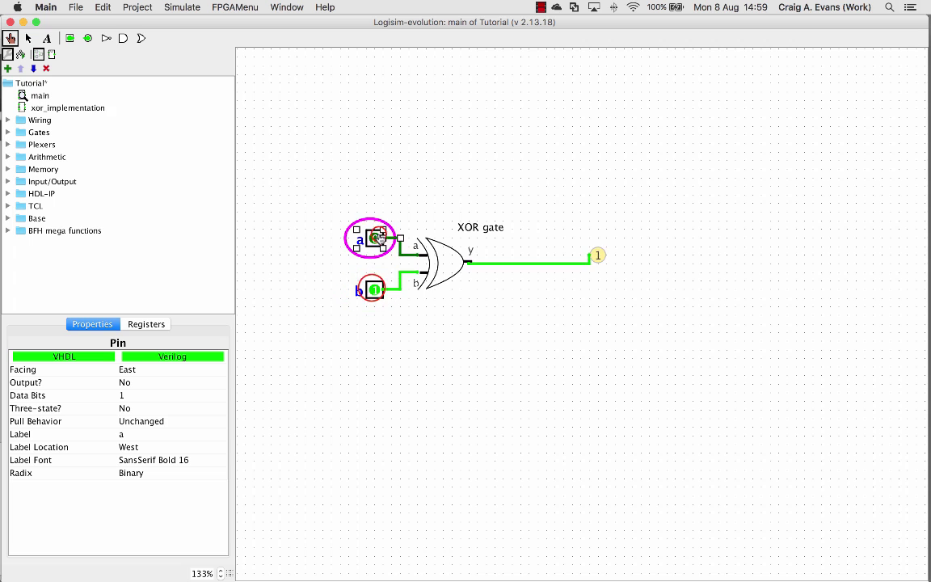
pyautogui.click(374, 291)
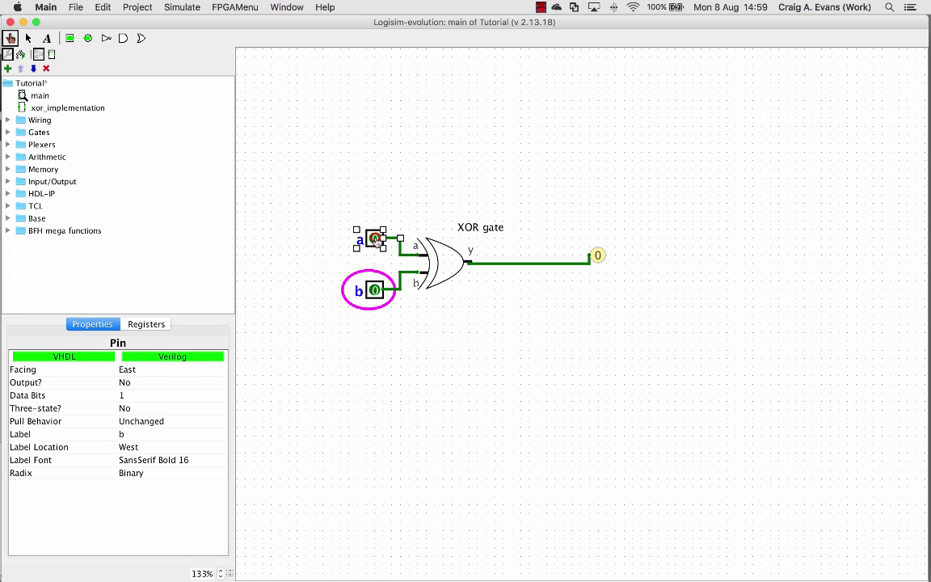